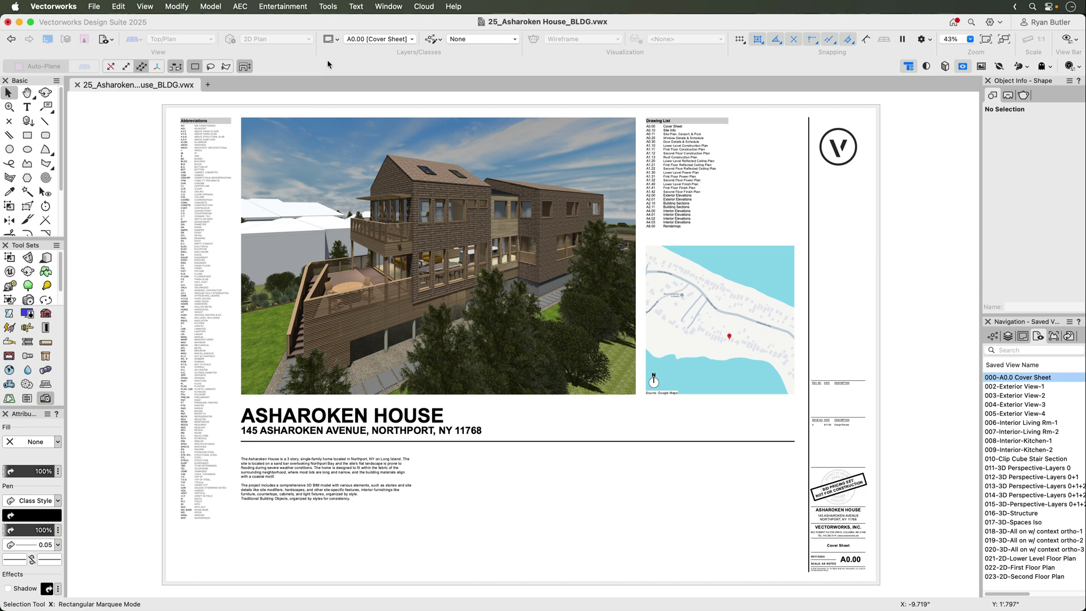
Open the Bluebeam Connection dialog from the Tools menu
click(327, 7)
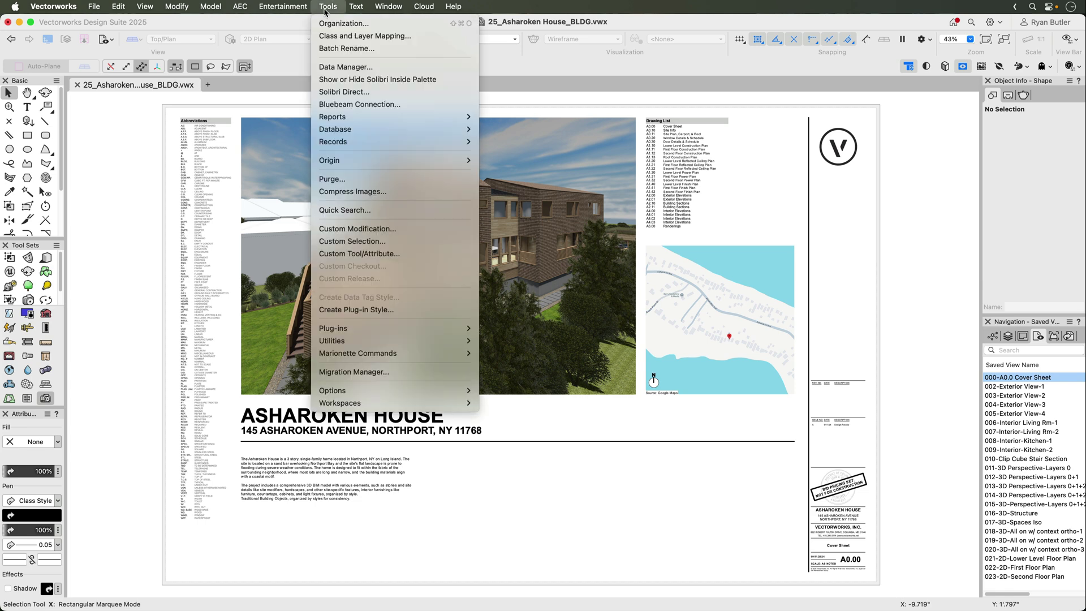
click(350, 106)
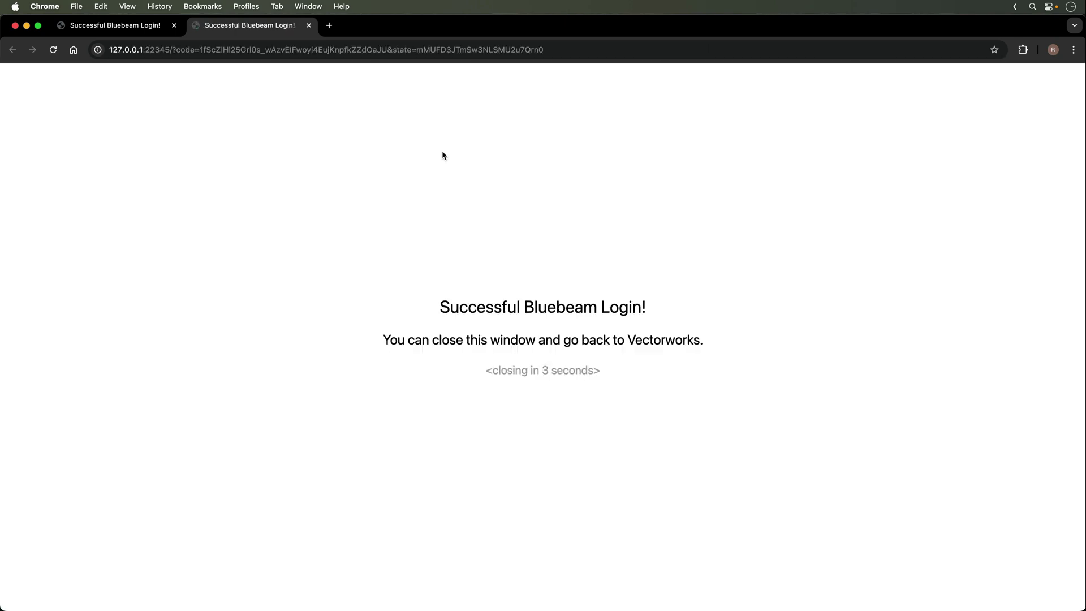
Close Chrome after the successful Bluebeam login to return to Vectorworks
click(16, 26)
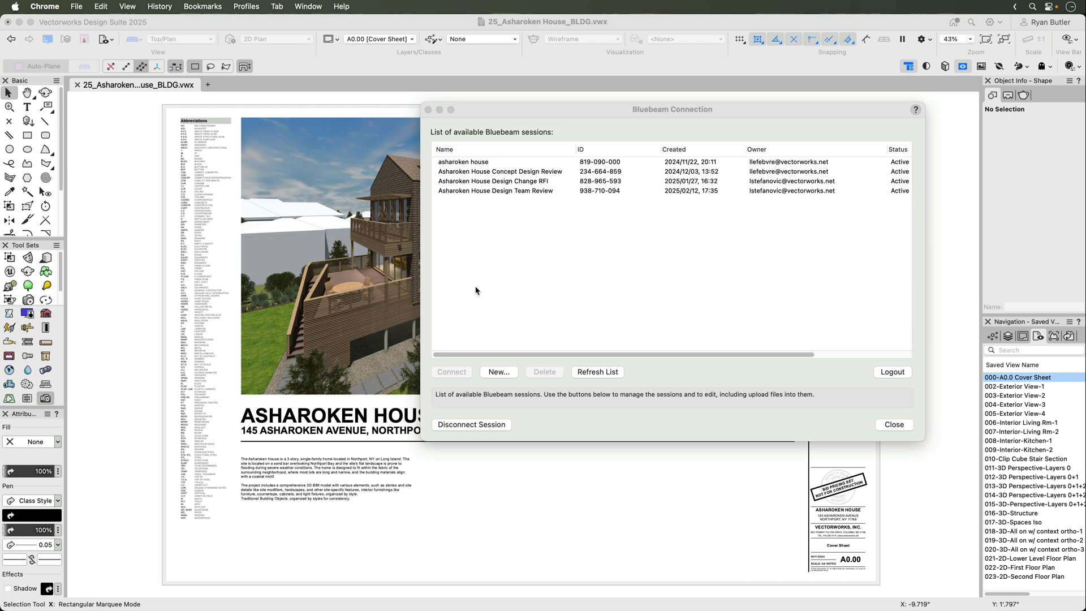
Create session 'Asharoken House Review - 1' with one attendee's e-mail and accepted permissions
click(500, 373)
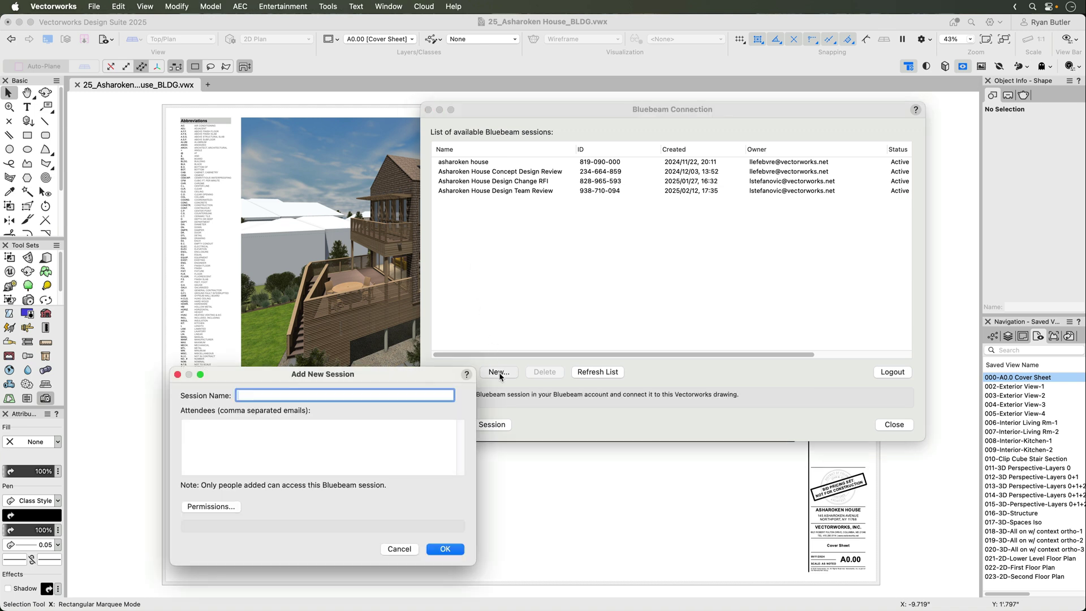
text(Asharoken House Review - 1)
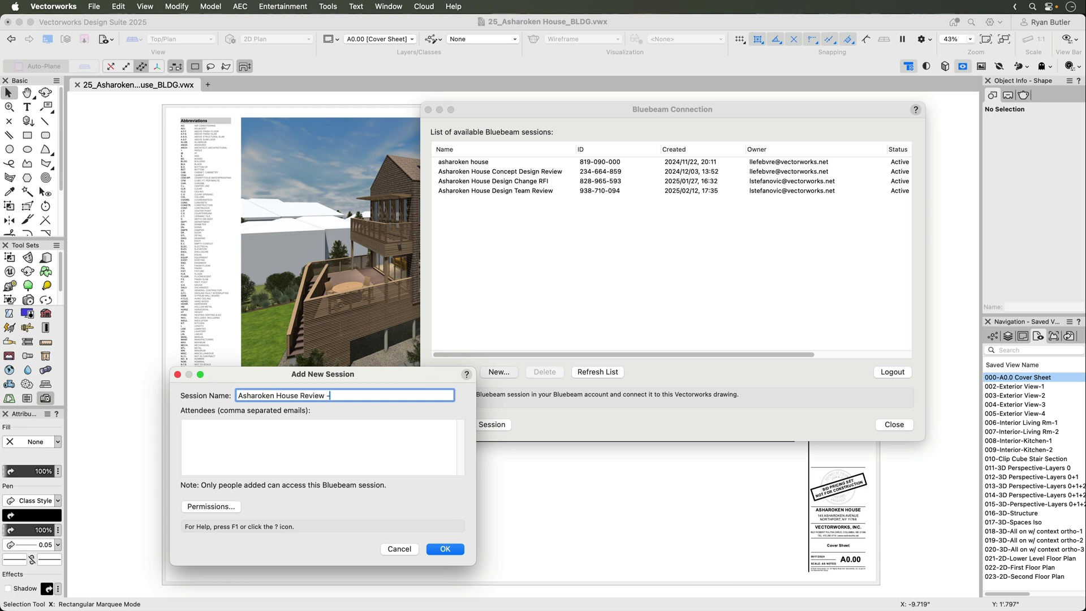
click(394, 426)
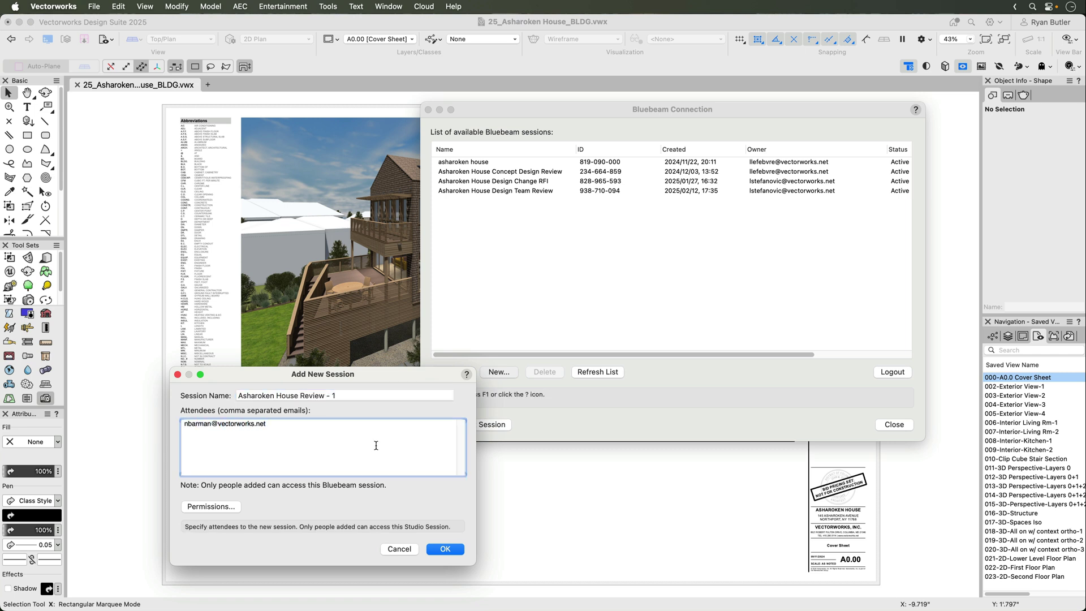
click(235, 508)
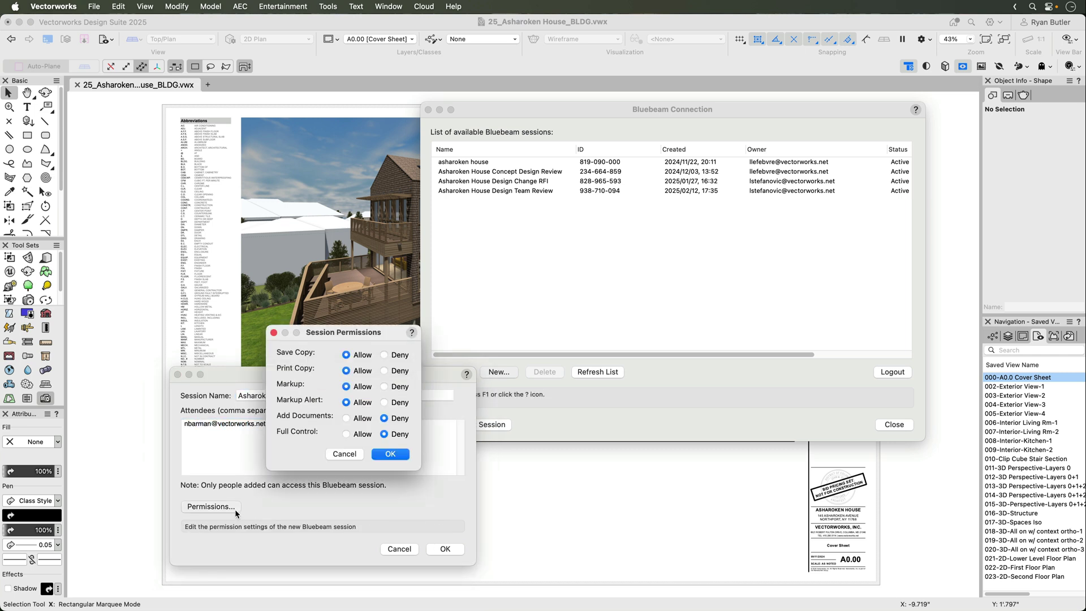
click(390, 453)
click(432, 546)
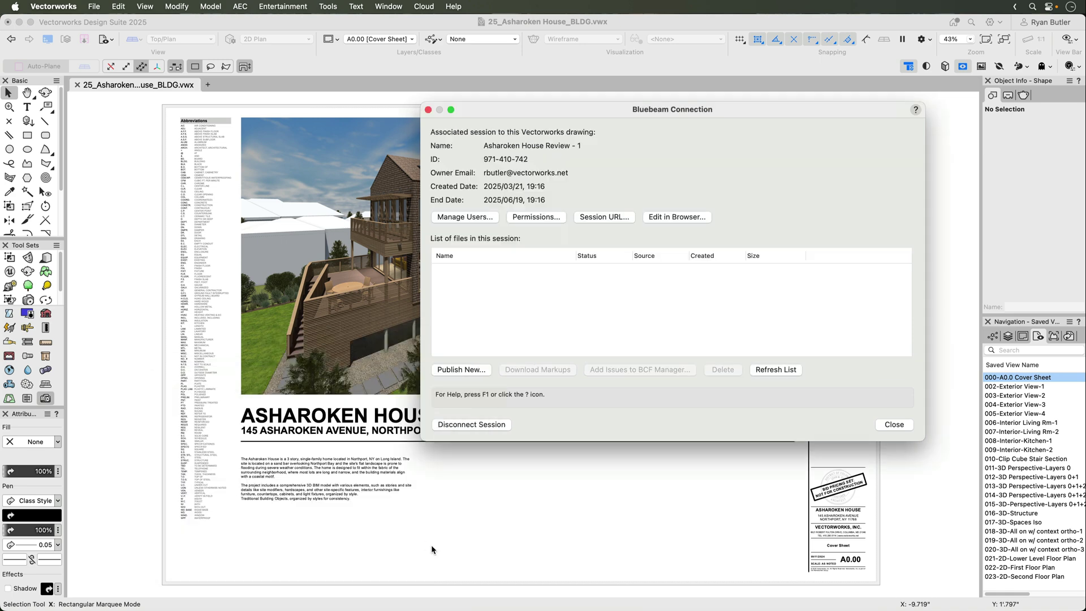
Review the session's users, permissions and session URL, closing each window unchanged
click(483, 219)
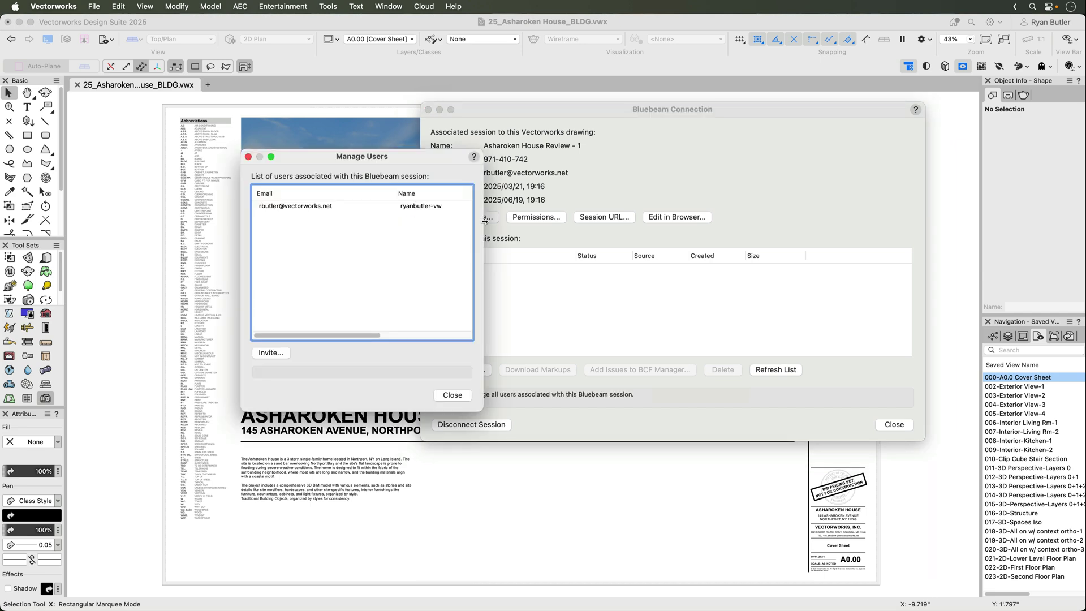
key(Escape)
click(520, 220)
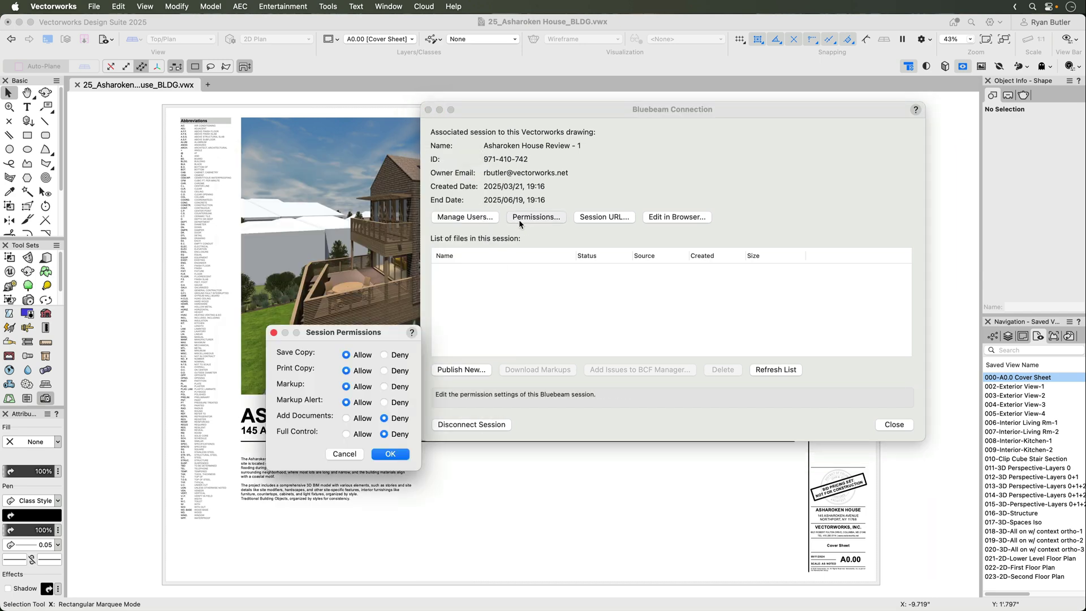
key(Escape)
click(585, 218)
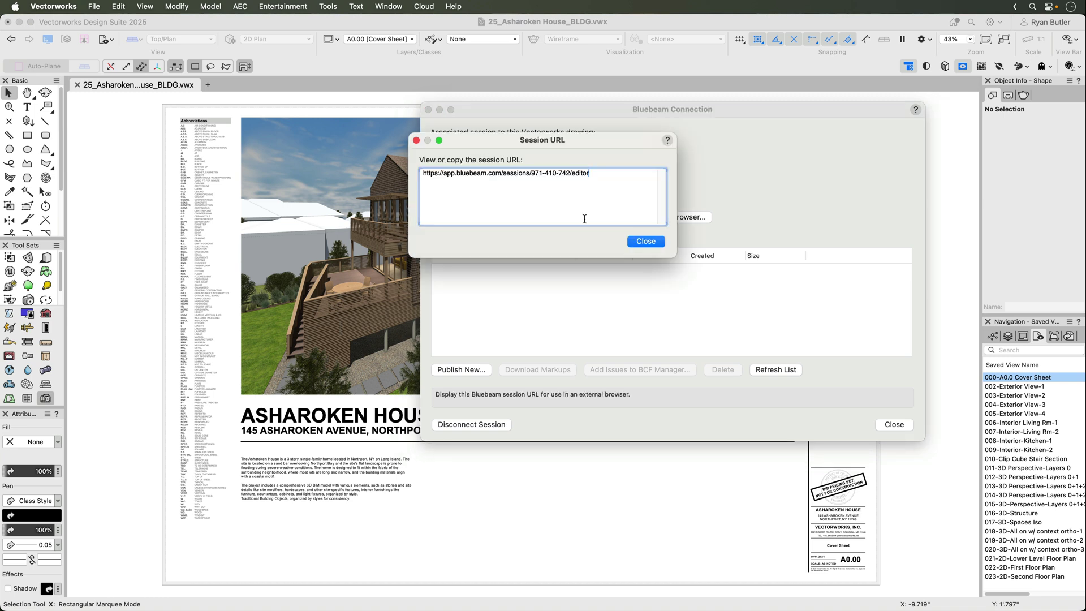
key(Escape)
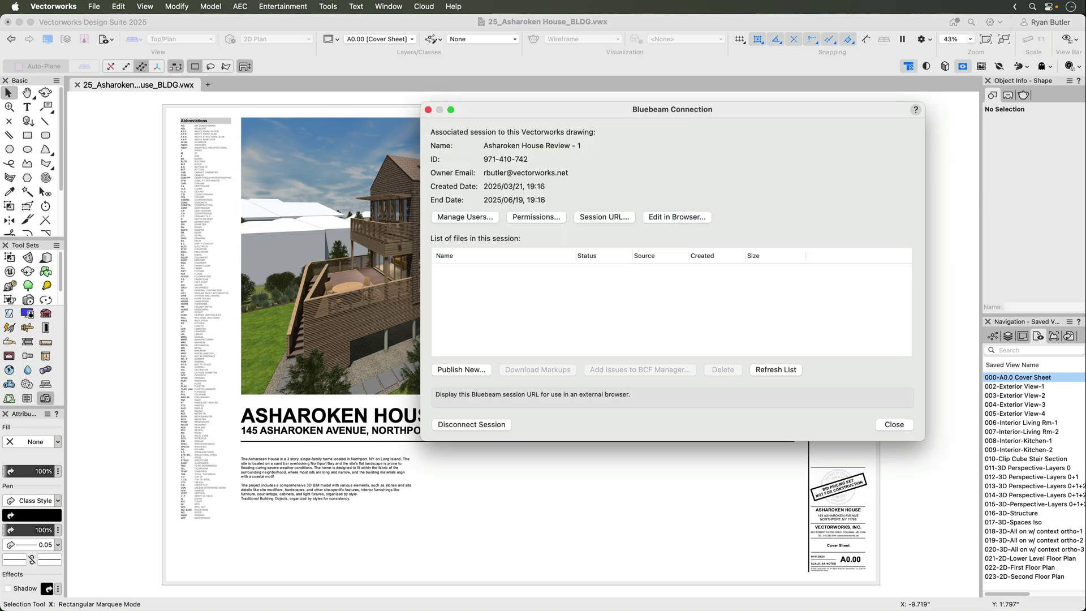
Publish the queued sheets as 25_Asharoken House_BLDG.pdf and select it in the session file list
click(447, 371)
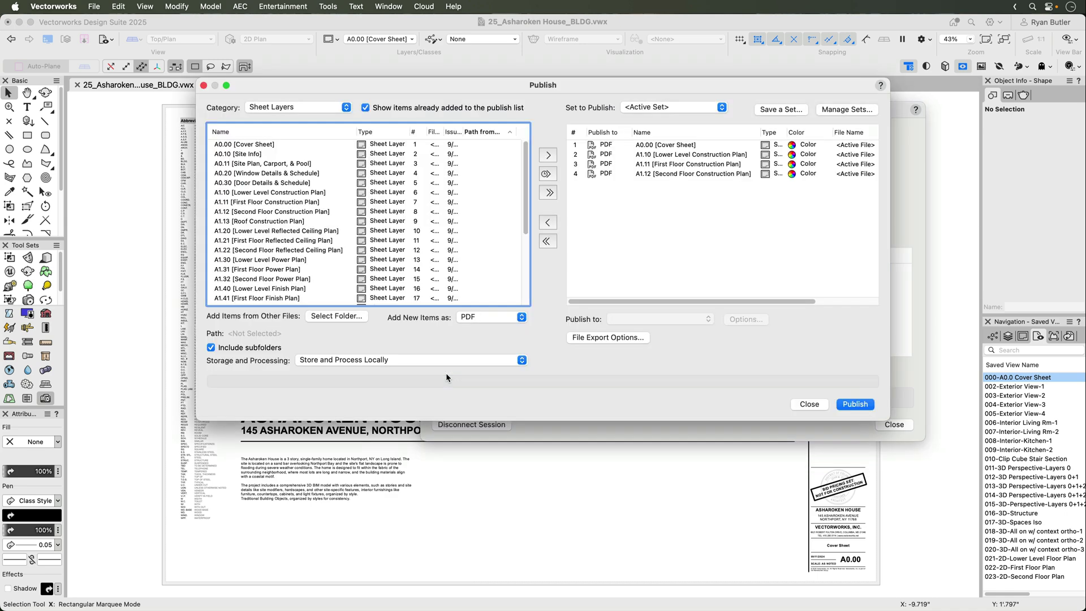
click(855, 404)
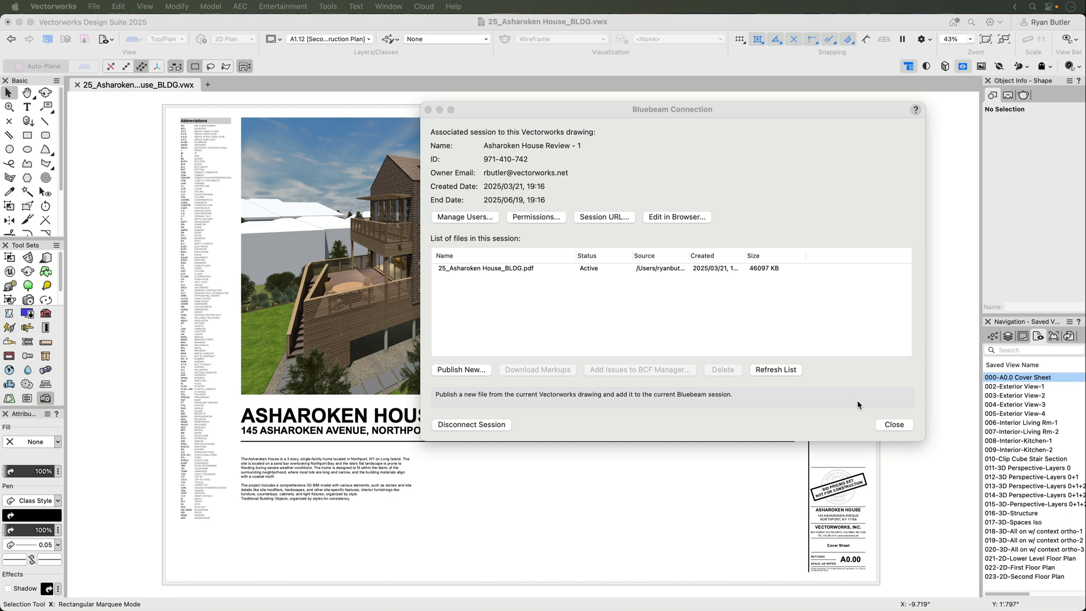
click(622, 267)
click(622, 267)
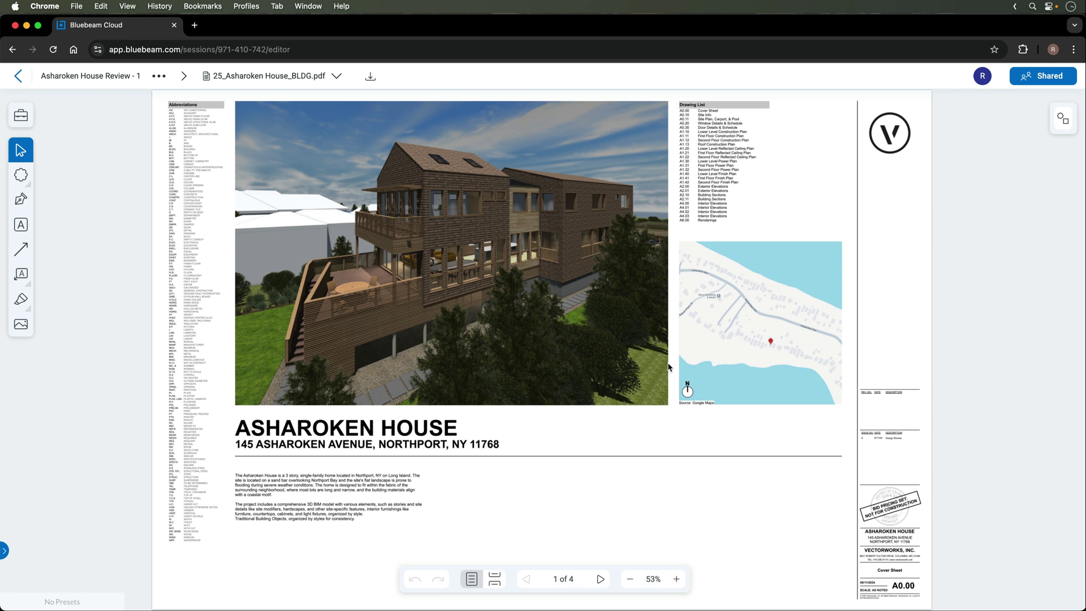
Draw a cloud around the Abbreviations column with a red outline and yellow fill
click(21, 176)
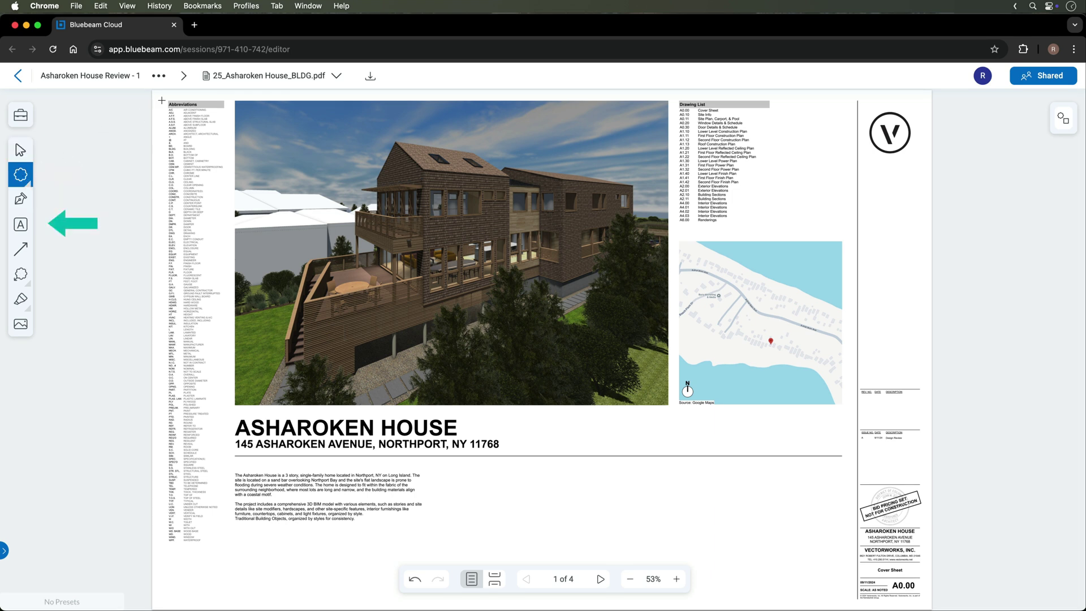
drag(162, 97, 230, 548)
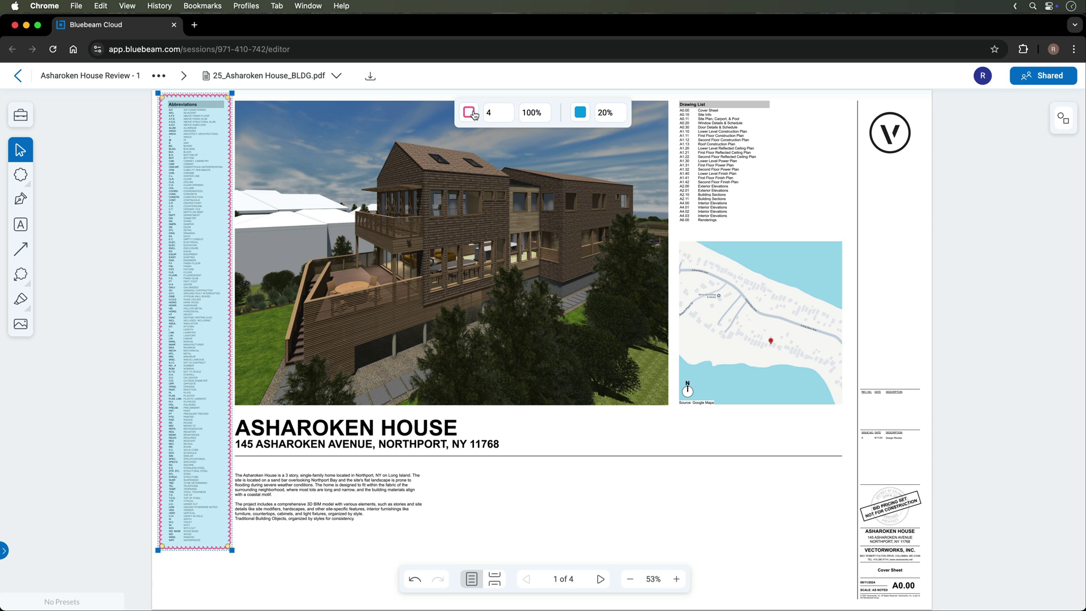
click(469, 112)
click(470, 138)
click(581, 112)
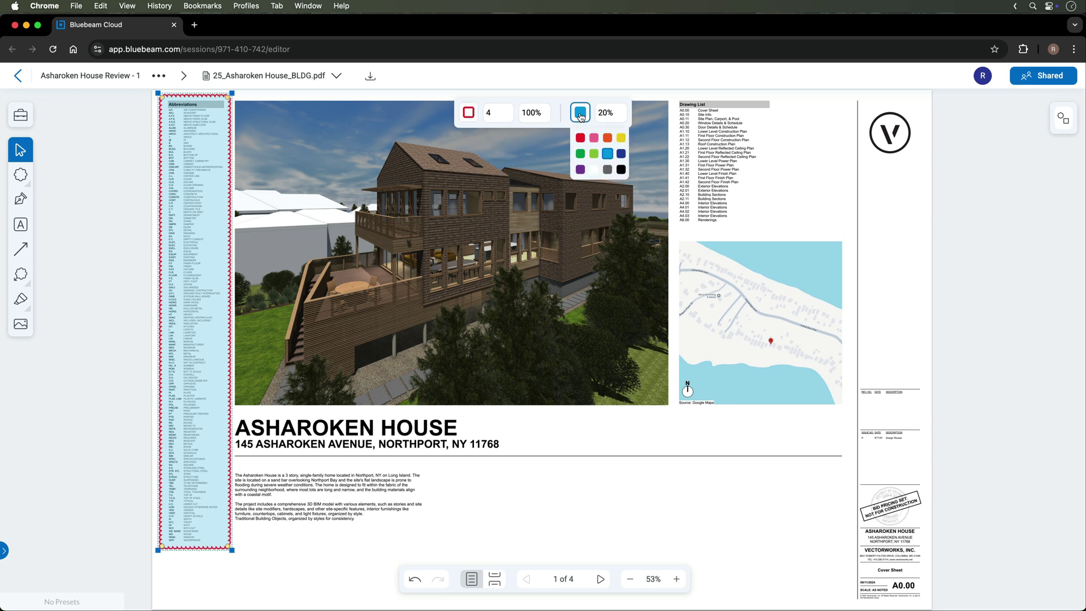
click(594, 138)
click(620, 139)
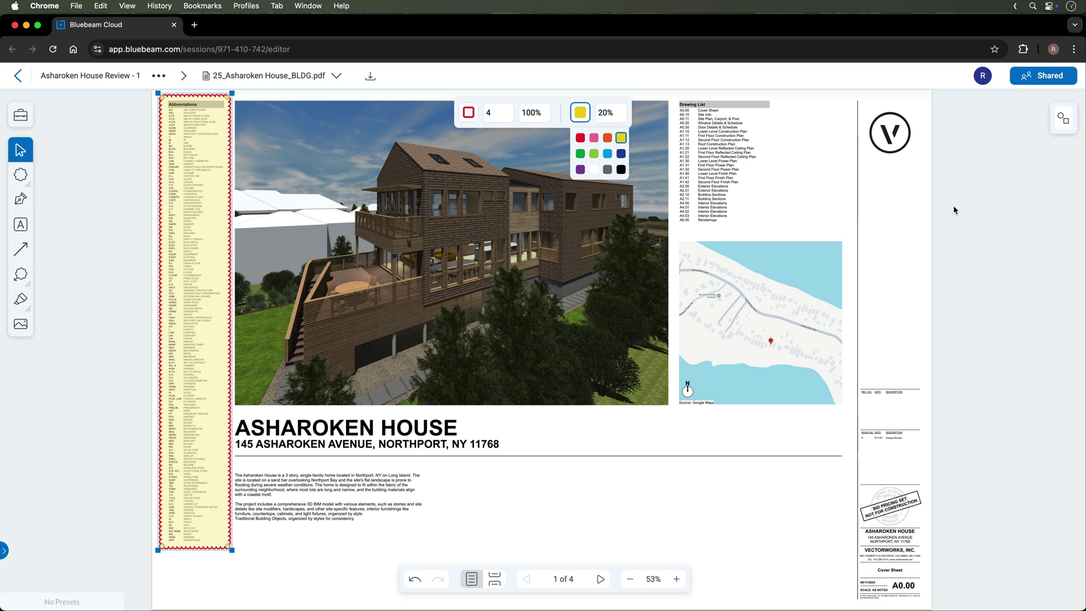
Post the comment 'SHORTEN LIST' on the cloud markup and check its status options
click(1064, 118)
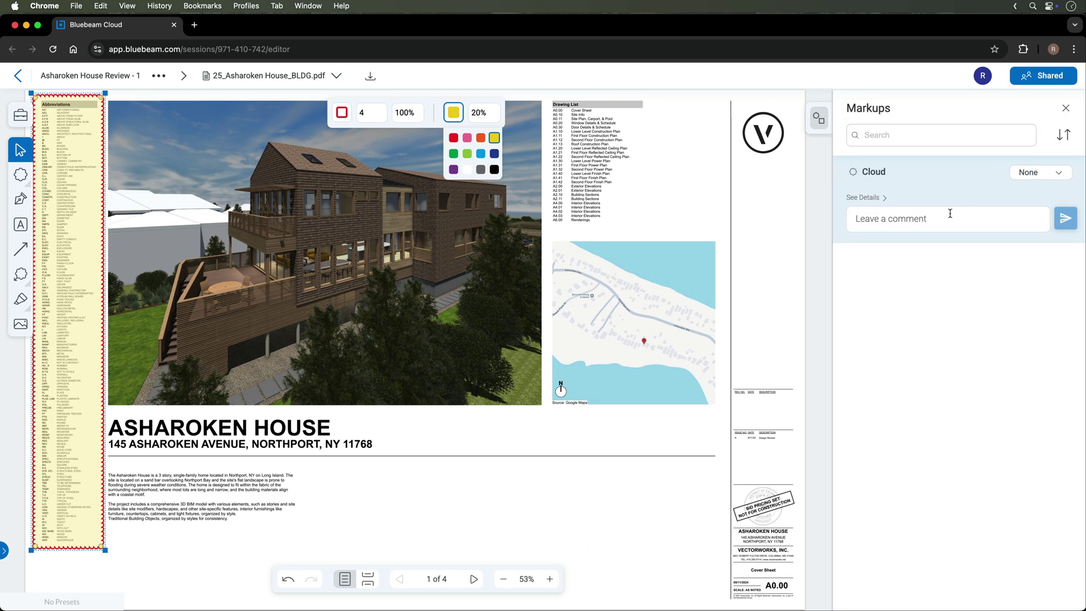
click(952, 217)
text(SHORTEN LIST)
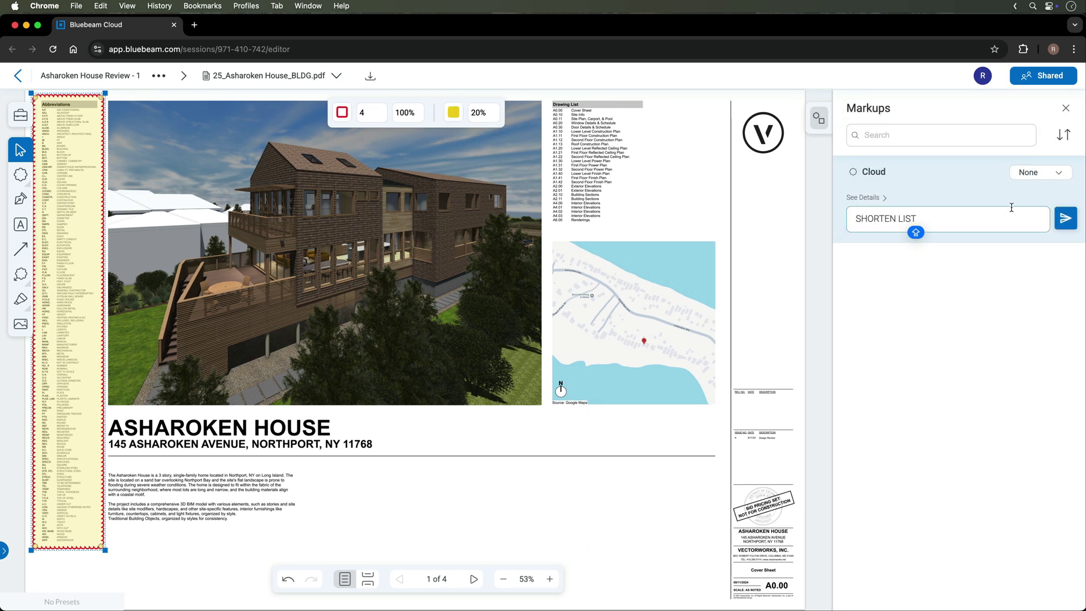
click(1065, 218)
click(1044, 171)
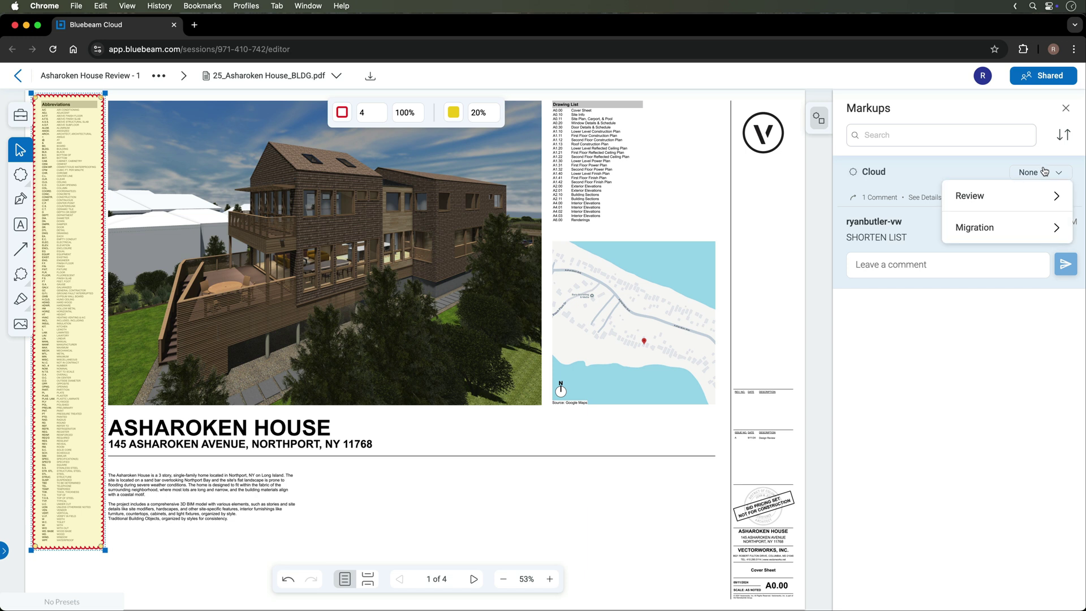
mouse_move(1025, 227)
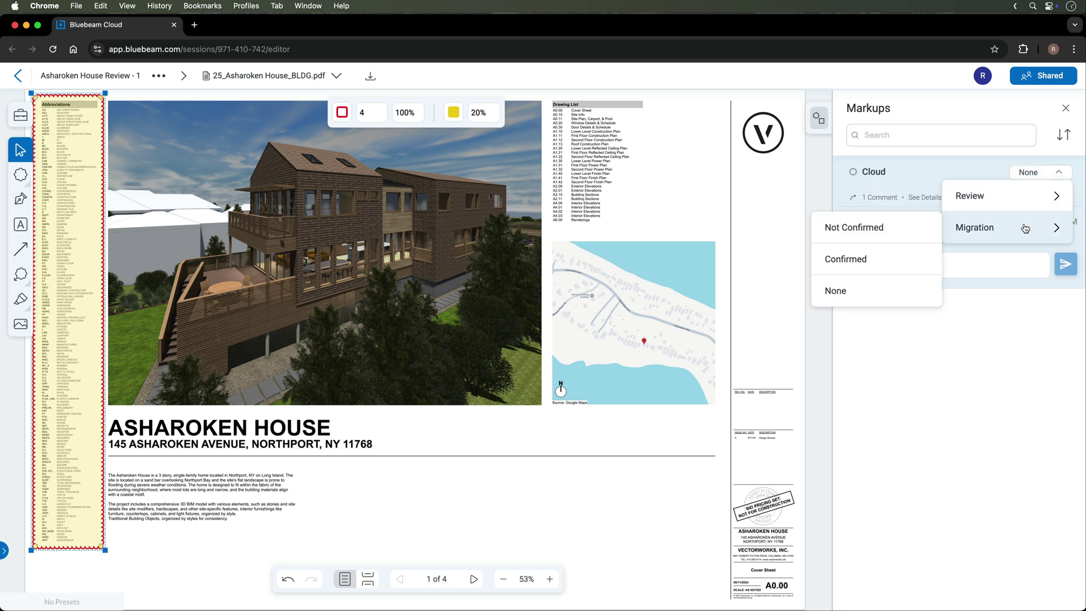
click(1066, 108)
Add a 'CHECK ADDRESS' text note right of the ASHAROKEN HOUSE title
click(20, 225)
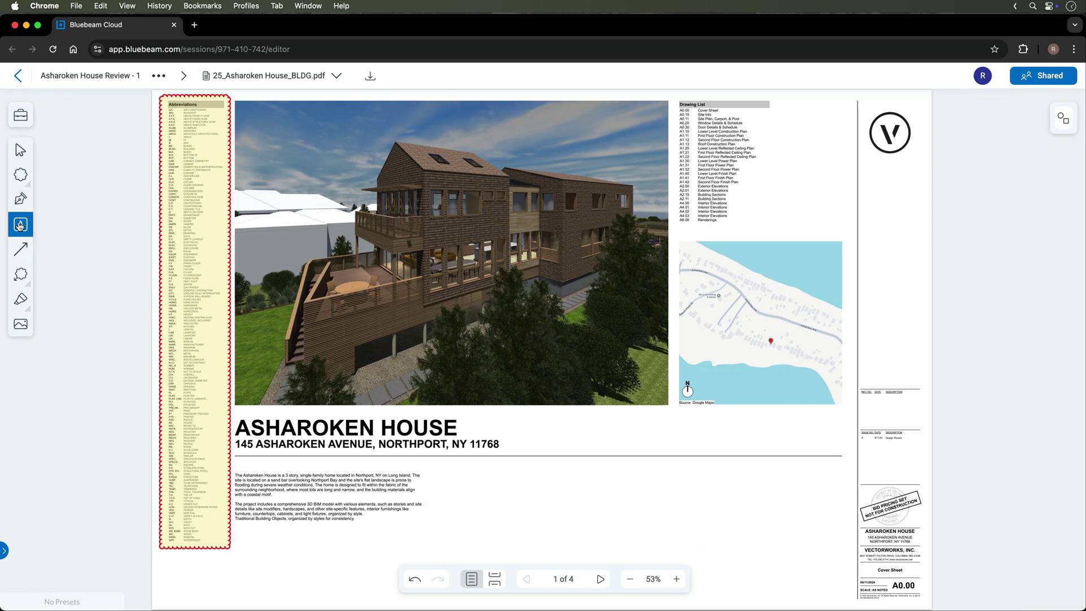
click(497, 424)
text(CHECK ADDRESS)
click(21, 149)
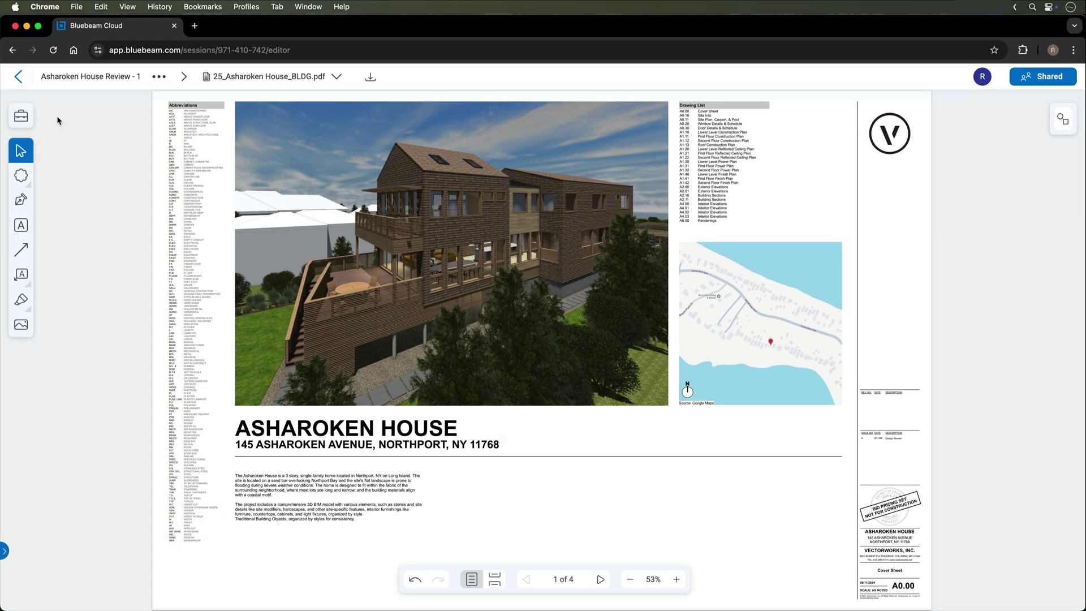
Draw an Engineer Review cloud around the house title and a Contractor Review cloud around the site map
click(12, 118)
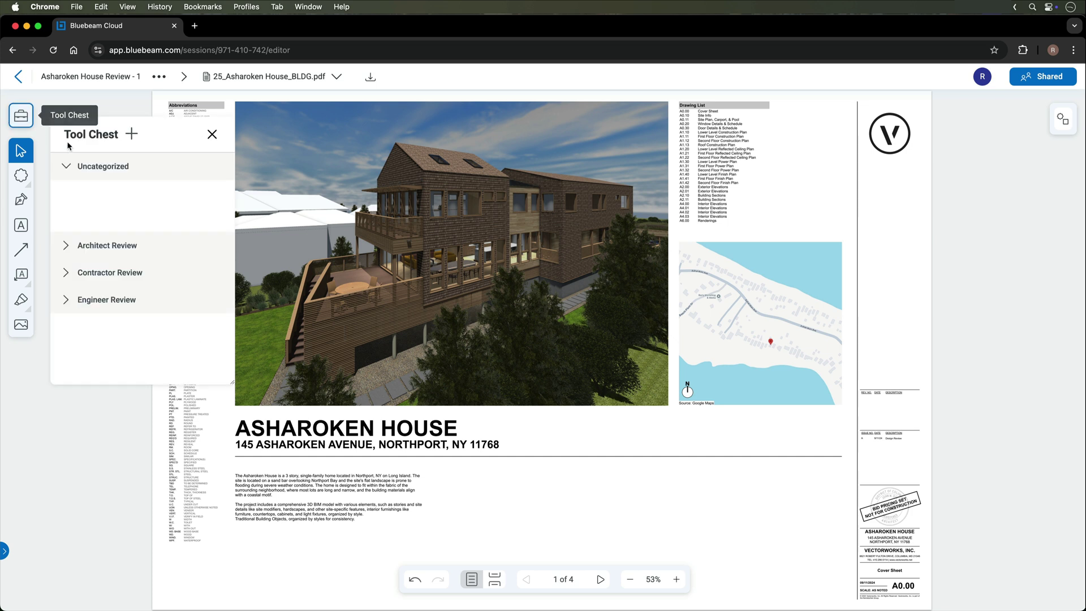
click(68, 244)
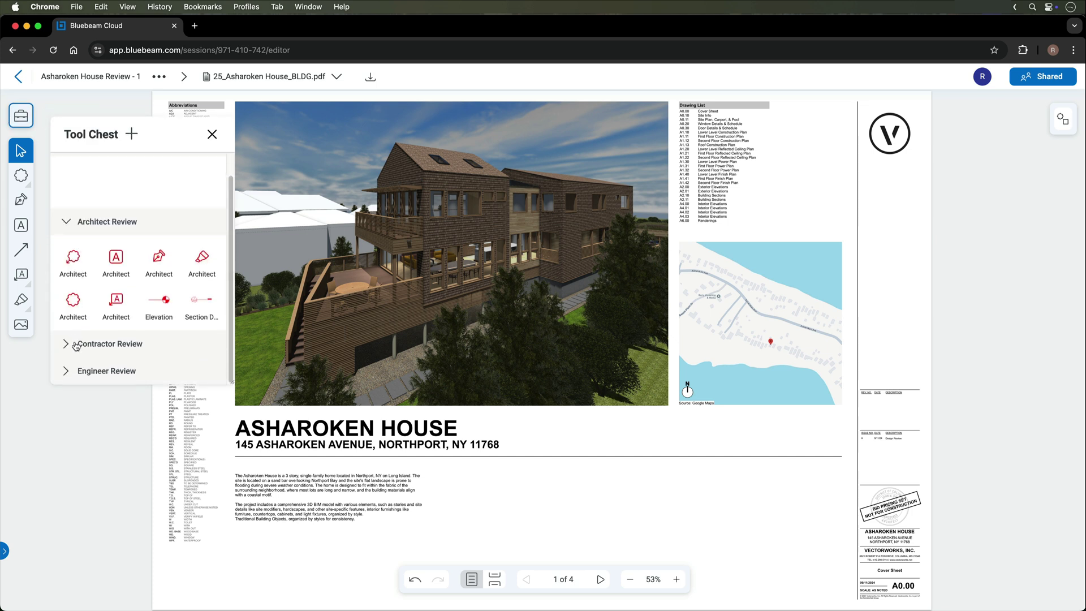
click(75, 345)
click(73, 371)
click(73, 353)
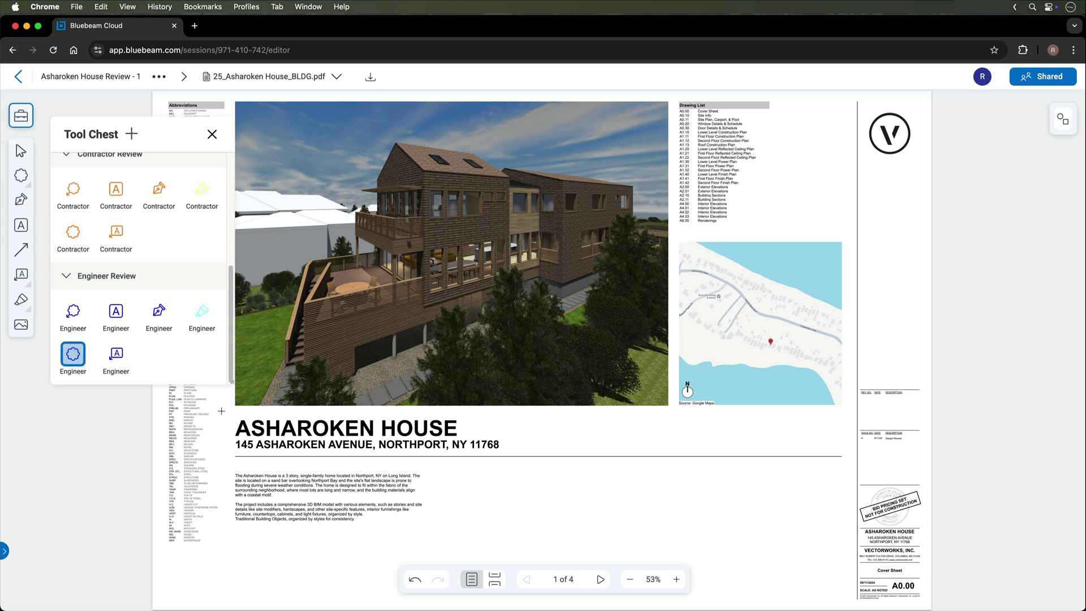
drag(223, 410, 512, 457)
click(76, 242)
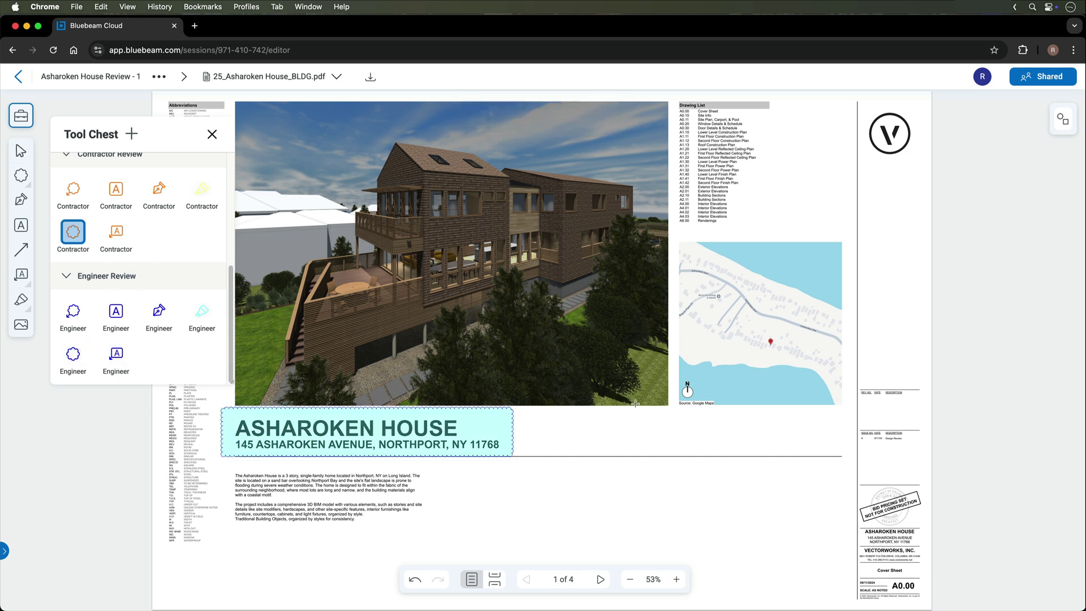
drag(649, 409, 855, 229)
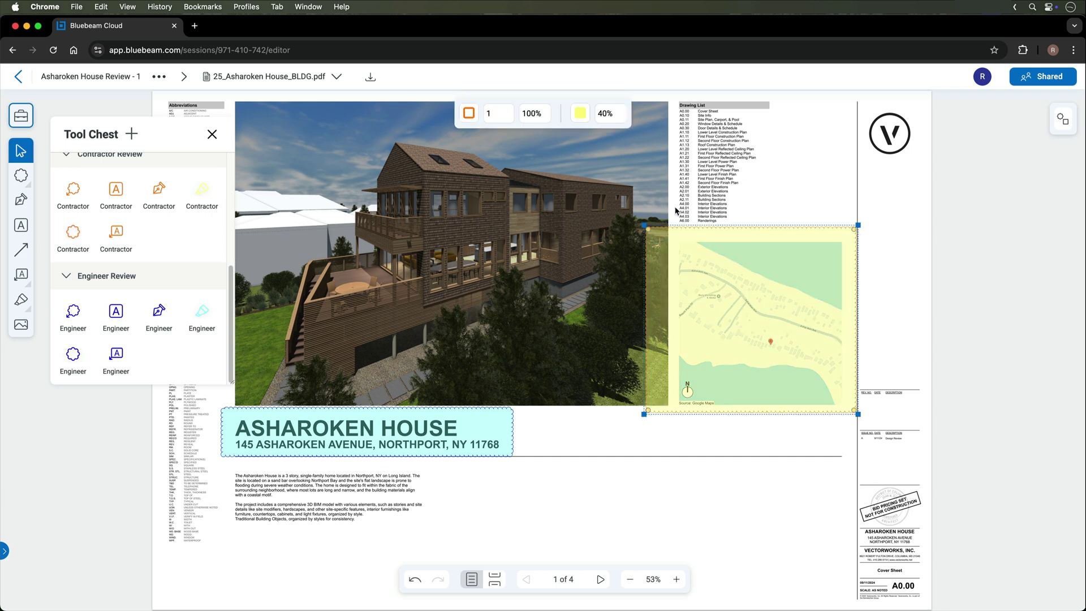
Create a new empty tool set named 'Landscape Review' in the Tool Chest
click(130, 135)
click(152, 167)
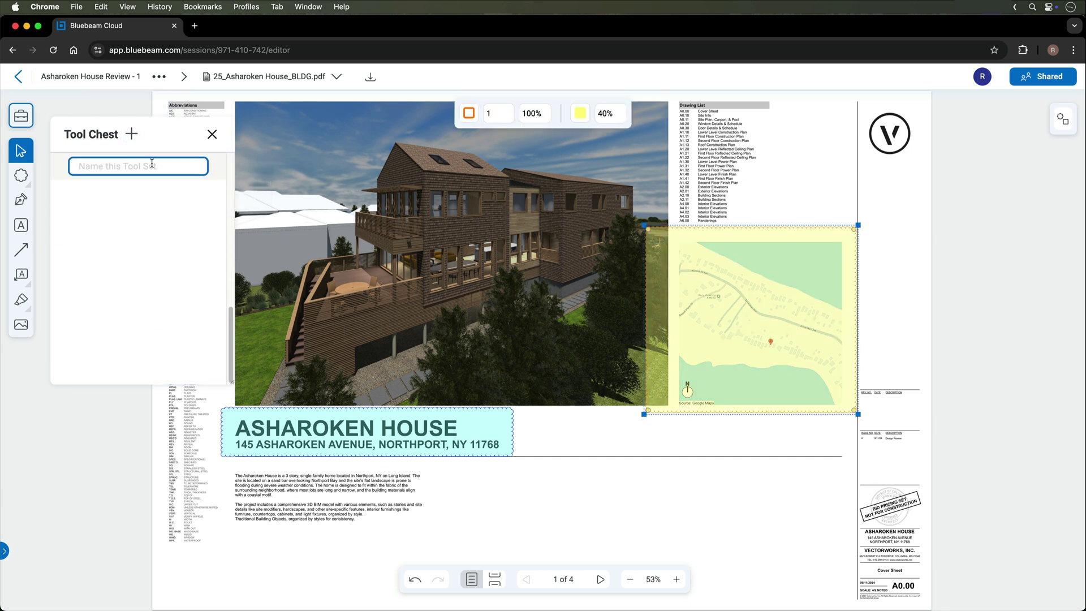
text(Landscape Review)
key(Return)
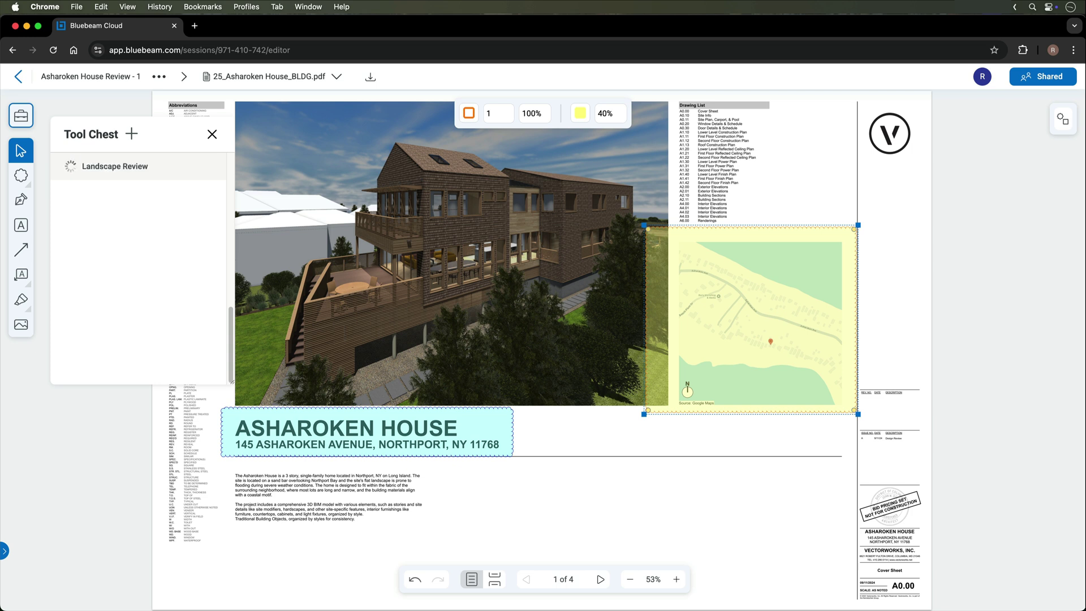
Draw a cloud over the description text, save it as a tool, and move it into Landscape Review
click(21, 176)
drag(227, 469, 434, 531)
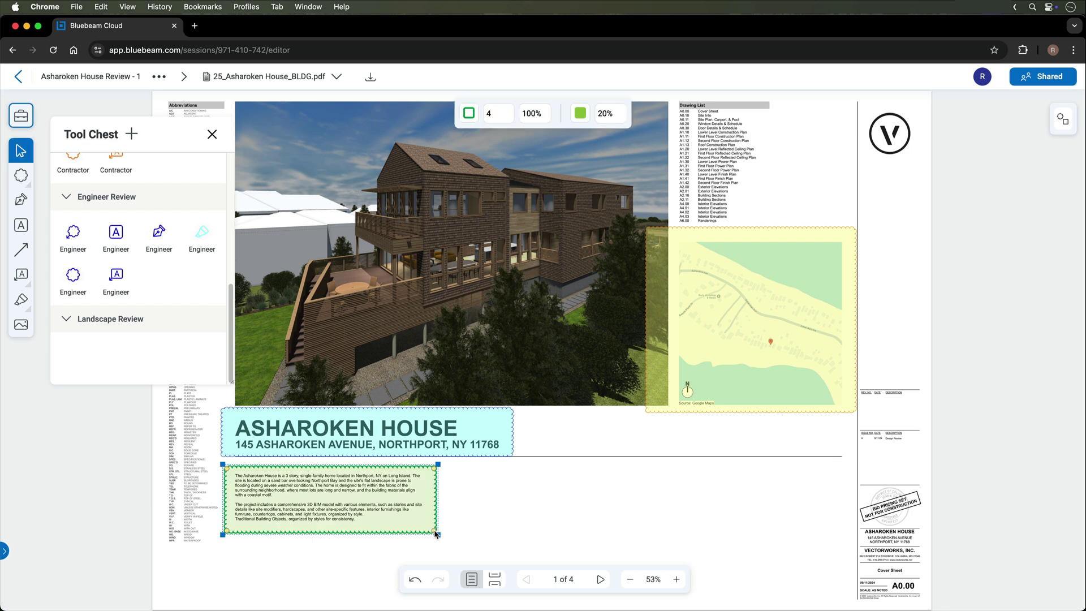
right_click(406, 518)
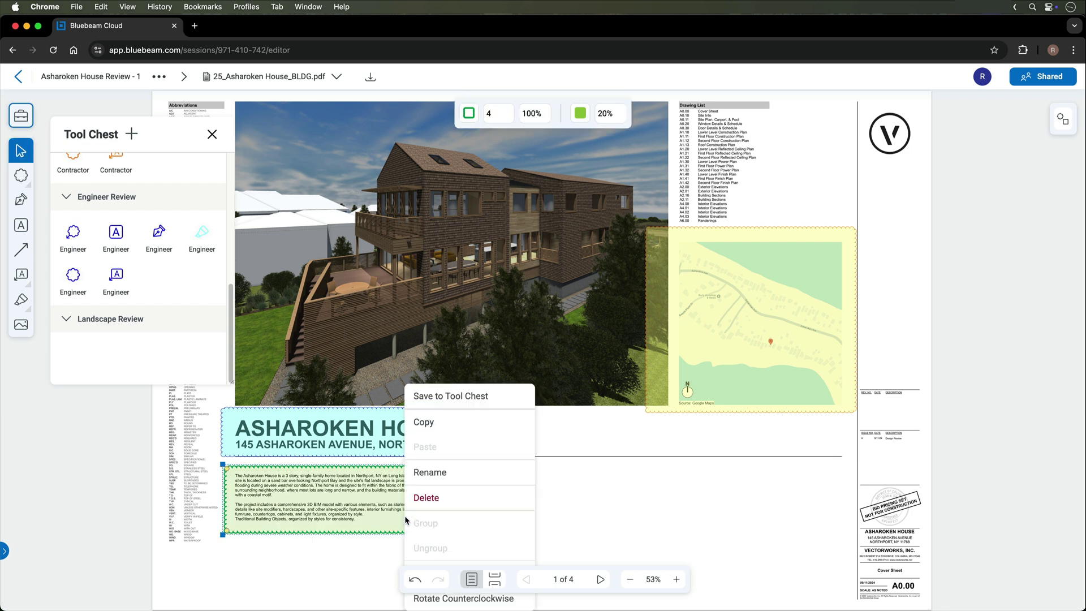
click(424, 401)
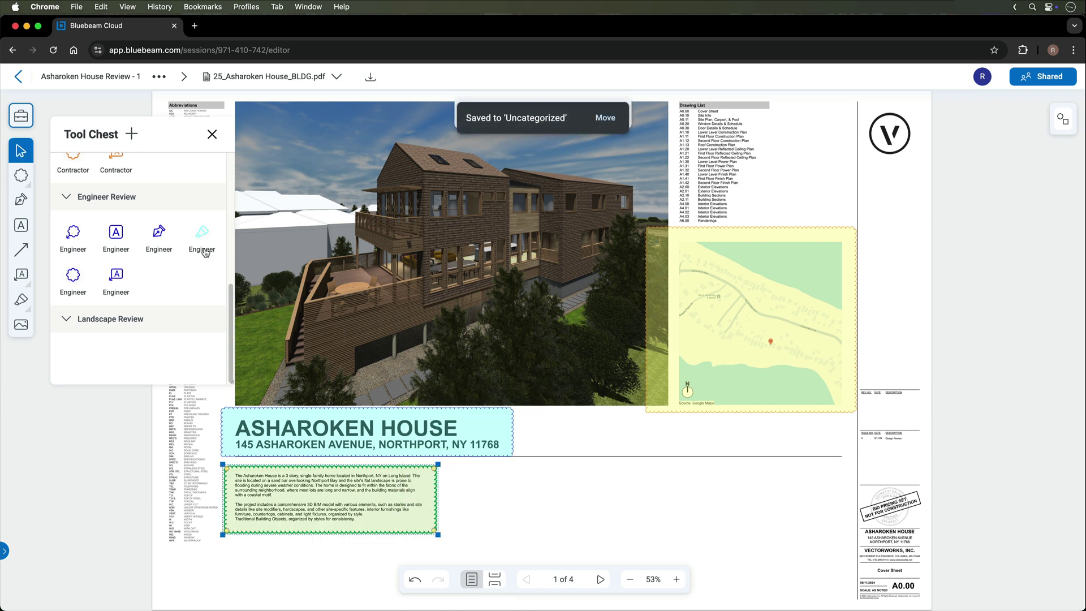
scroll(156, 235, up, 6)
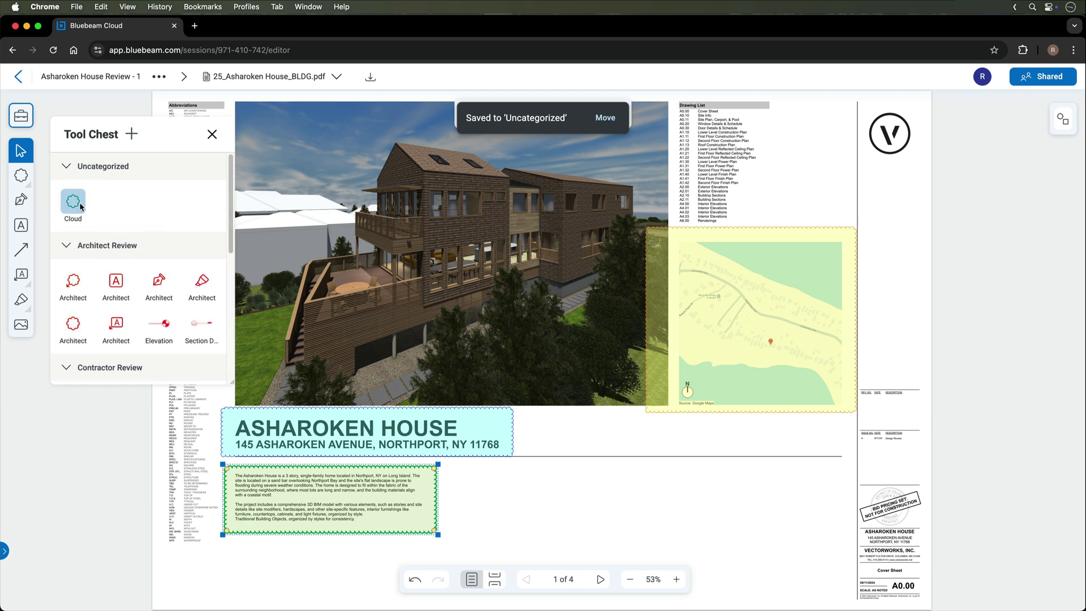
right_click(80, 207)
mouse_move(159, 263)
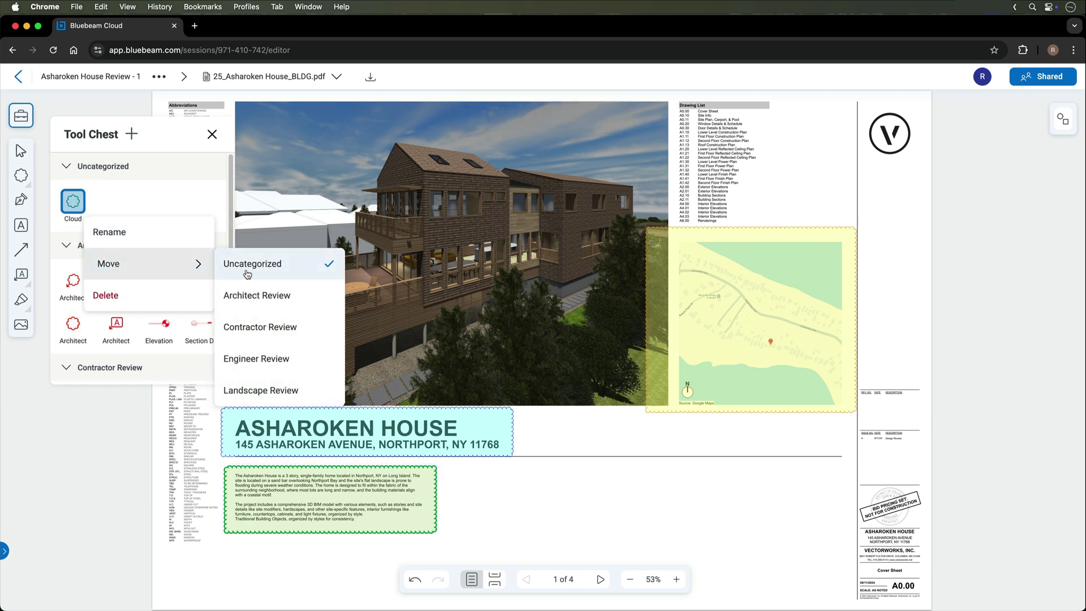
click(261, 390)
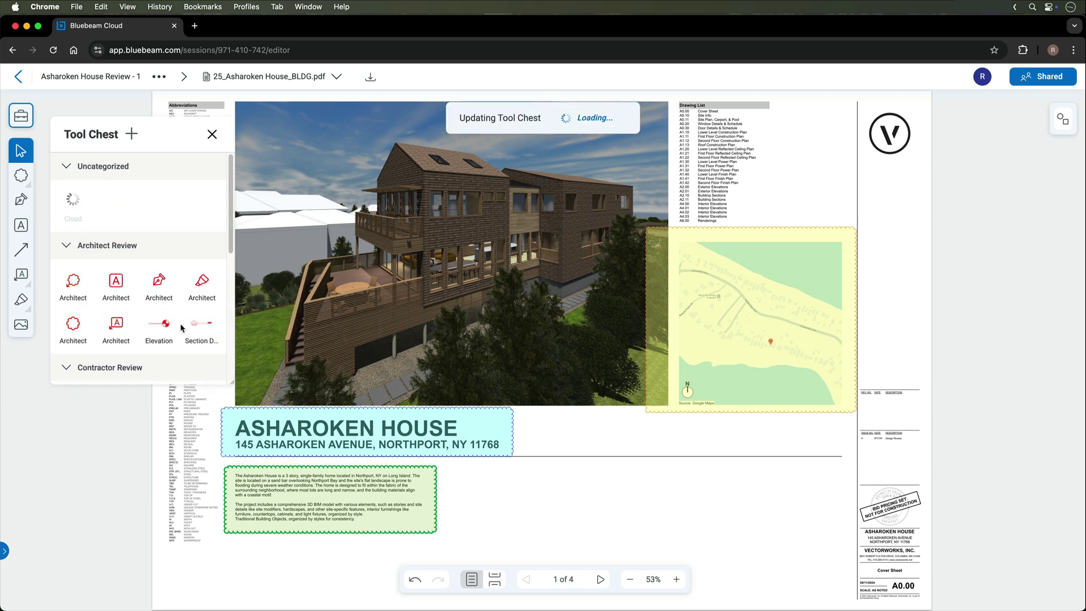
Rename the saved tool to 'Landscape' and draw a Landscape cloud right of the house title
scroll(181, 327, down, 5)
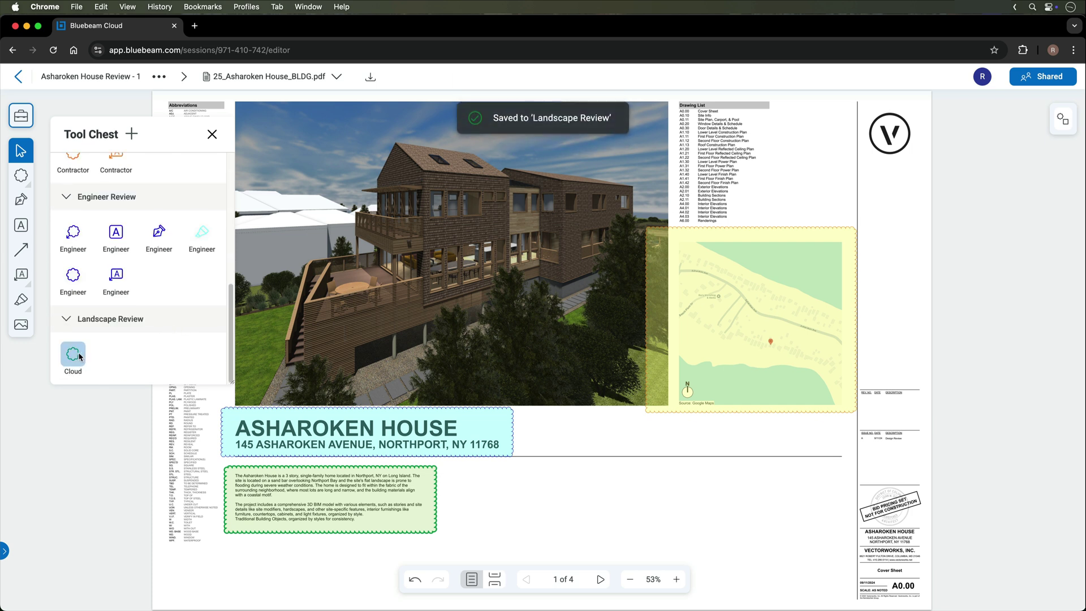
right_click(80, 356)
click(112, 380)
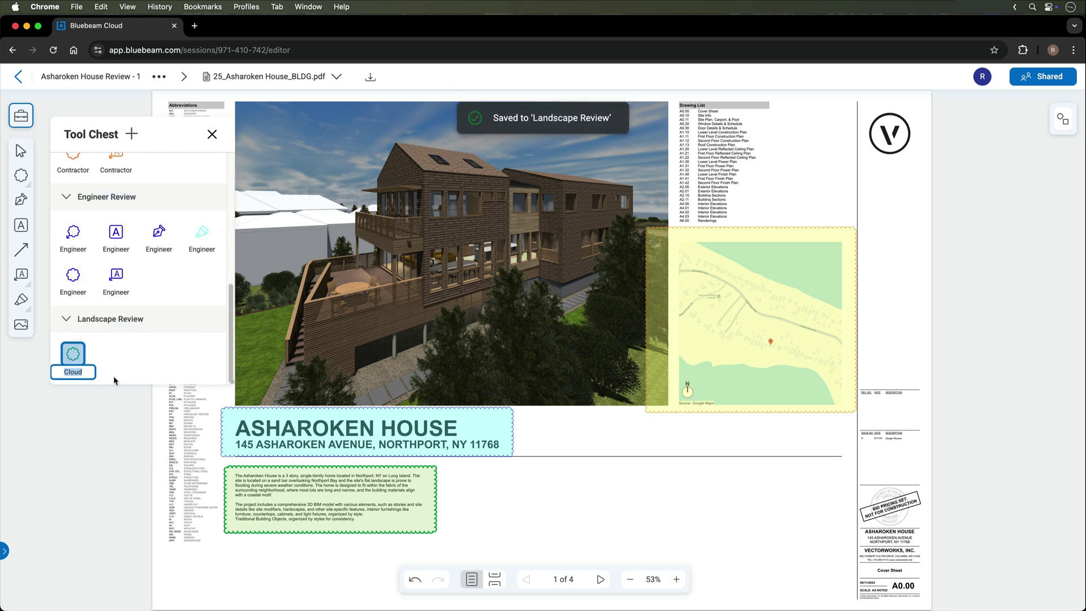
text(Landscape)
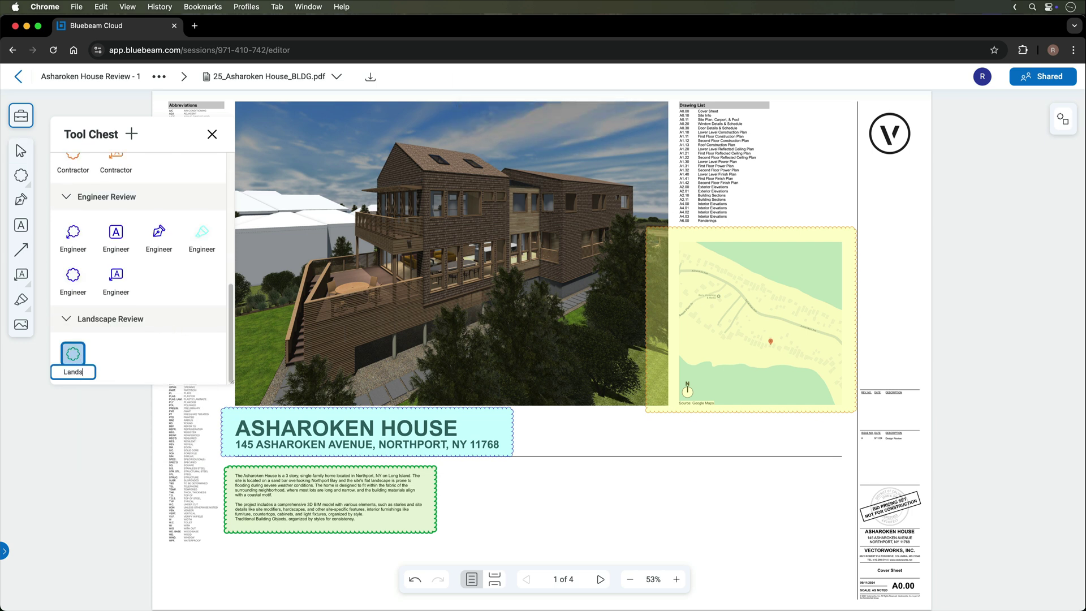
key(Return)
click(76, 358)
drag(514, 510, 636, 425)
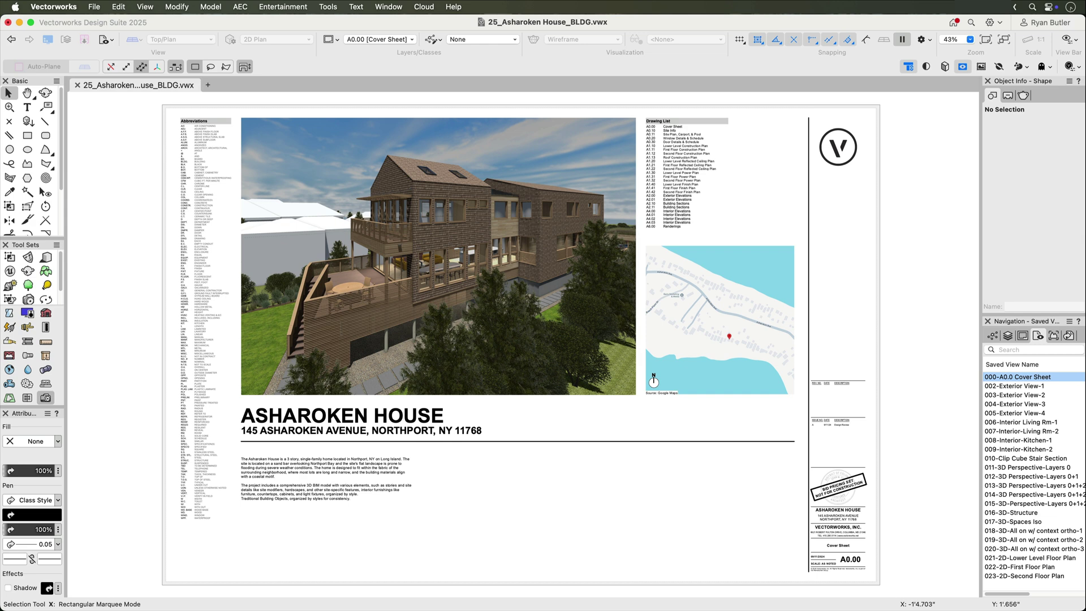
Download the markups of 25_Asharoken House_BLDG.pdf via Bluebeam Connection and dismiss the result alert
click(333, 7)
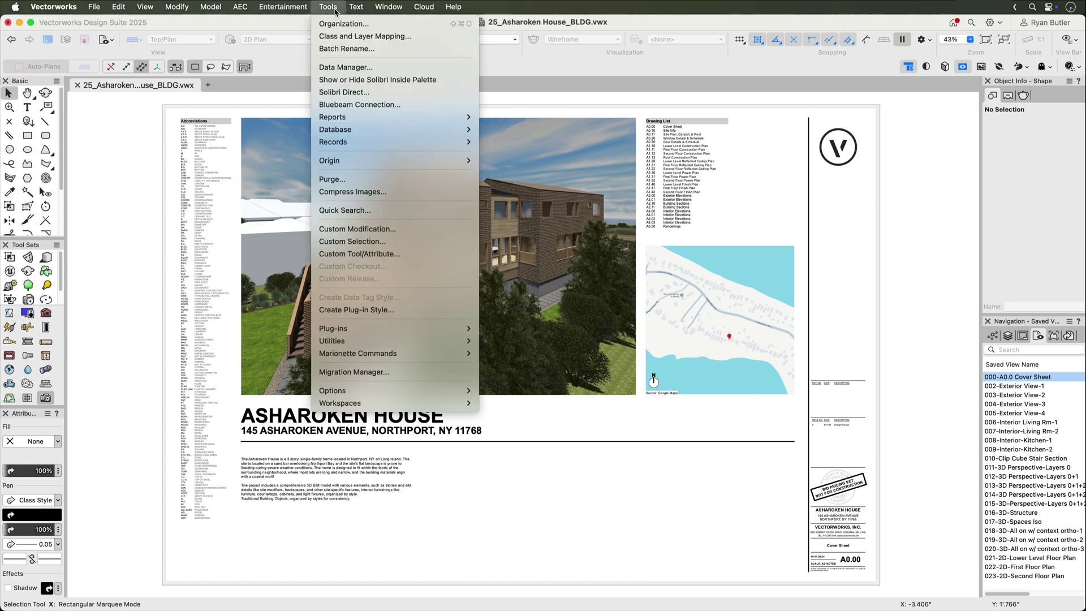
click(352, 104)
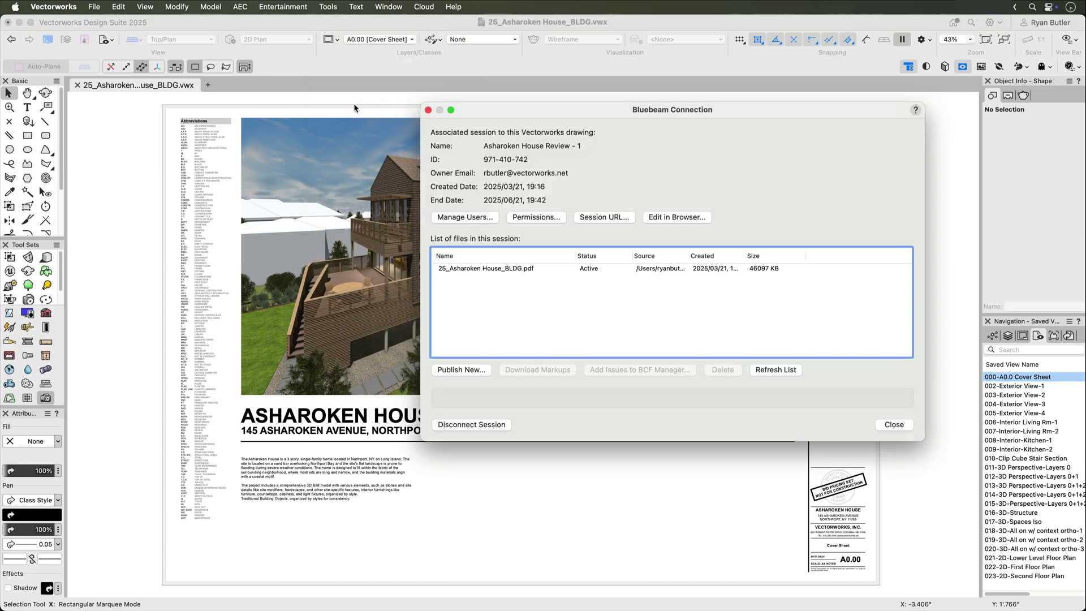
click(541, 264)
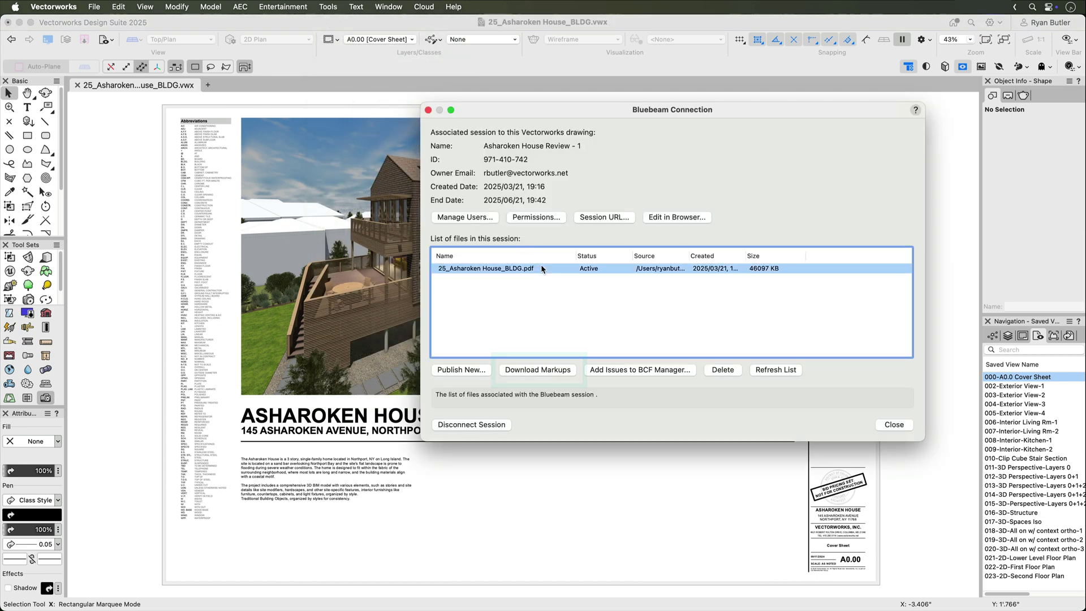
click(555, 369)
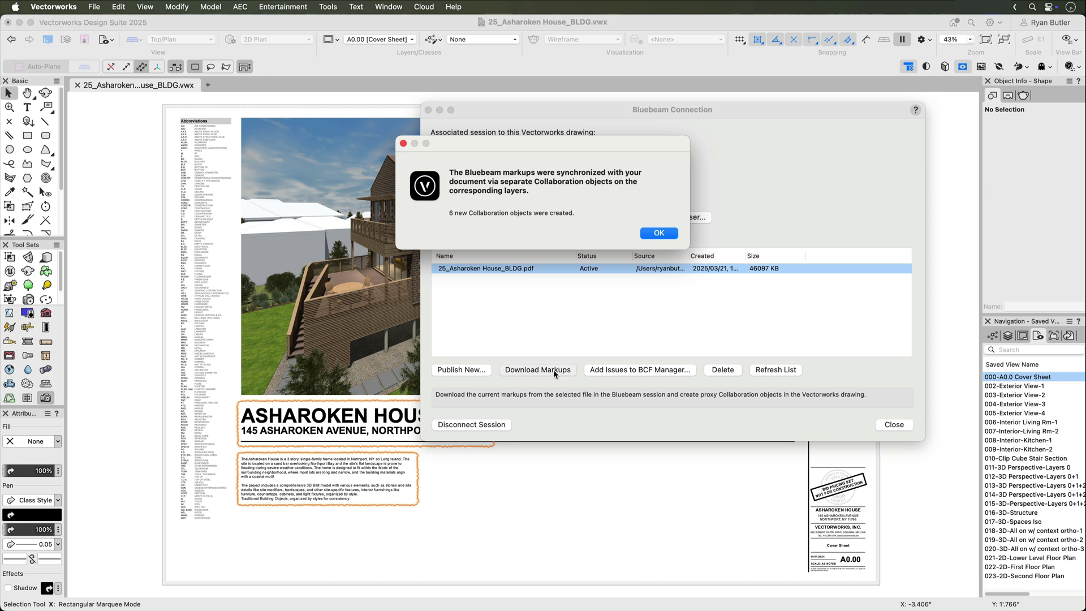
key(Return)
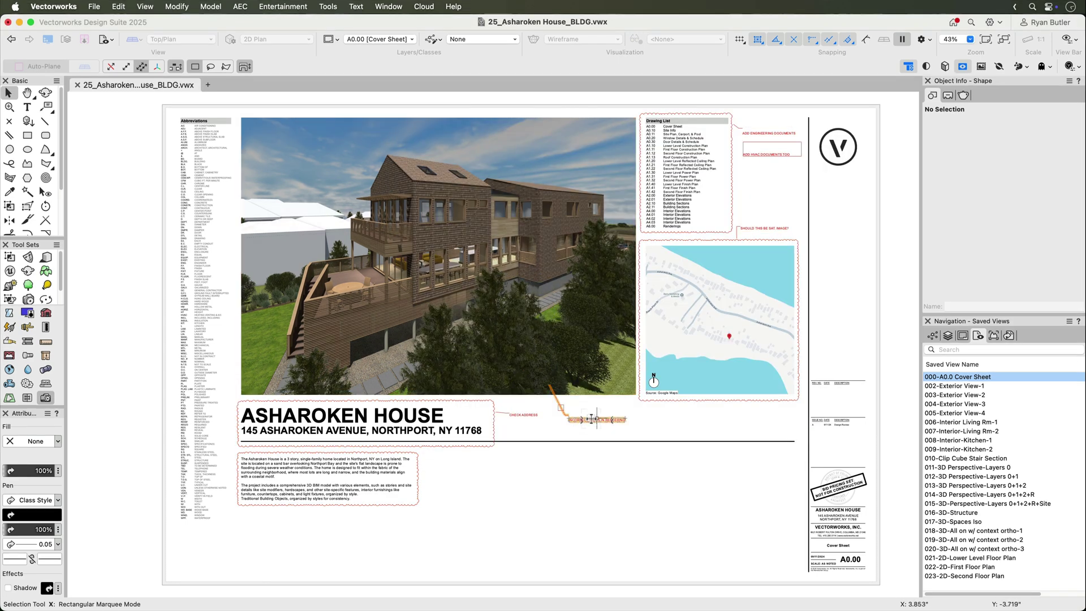
Review the INCORRECT TREES IN RENDERING, SHOULD THIS BE SAT. IMAGE?, ADD ENGINEERING and ADD HVAC DOCUMENTS markups in Object Info
click(589, 418)
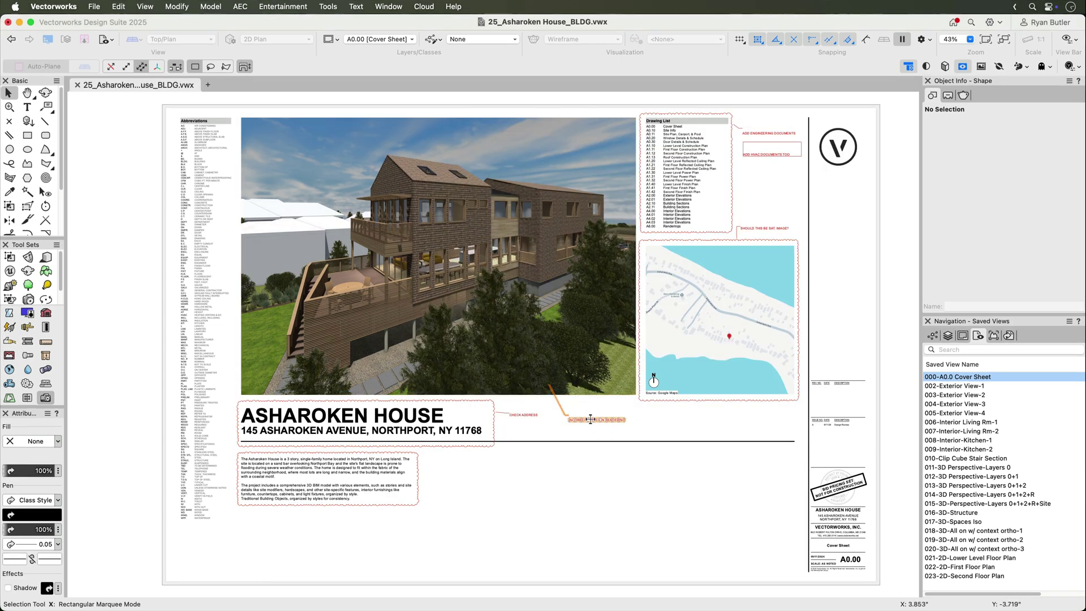
click(661, 402)
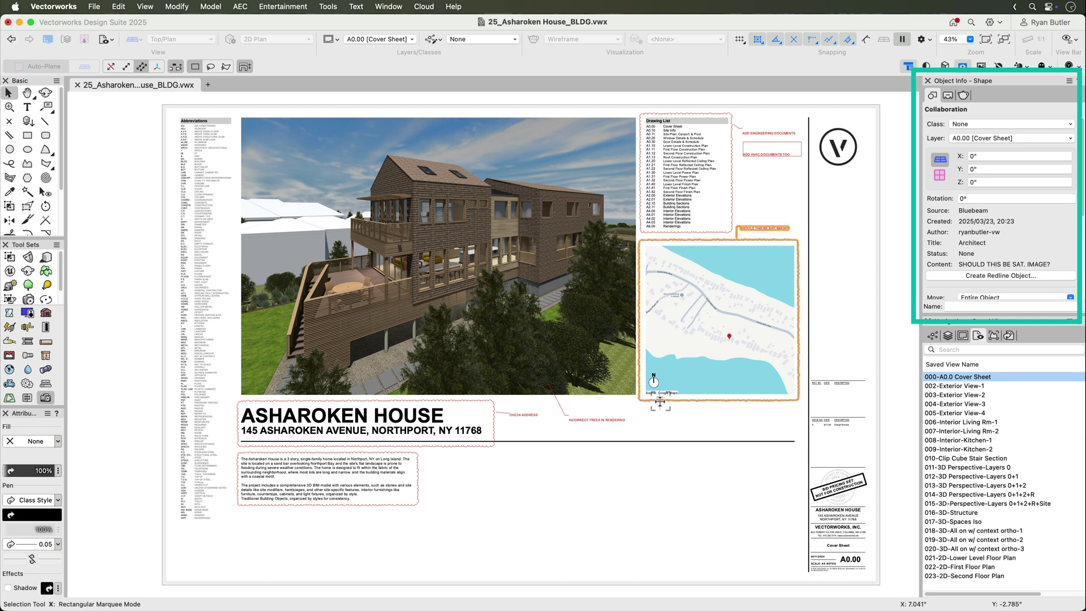
click(694, 233)
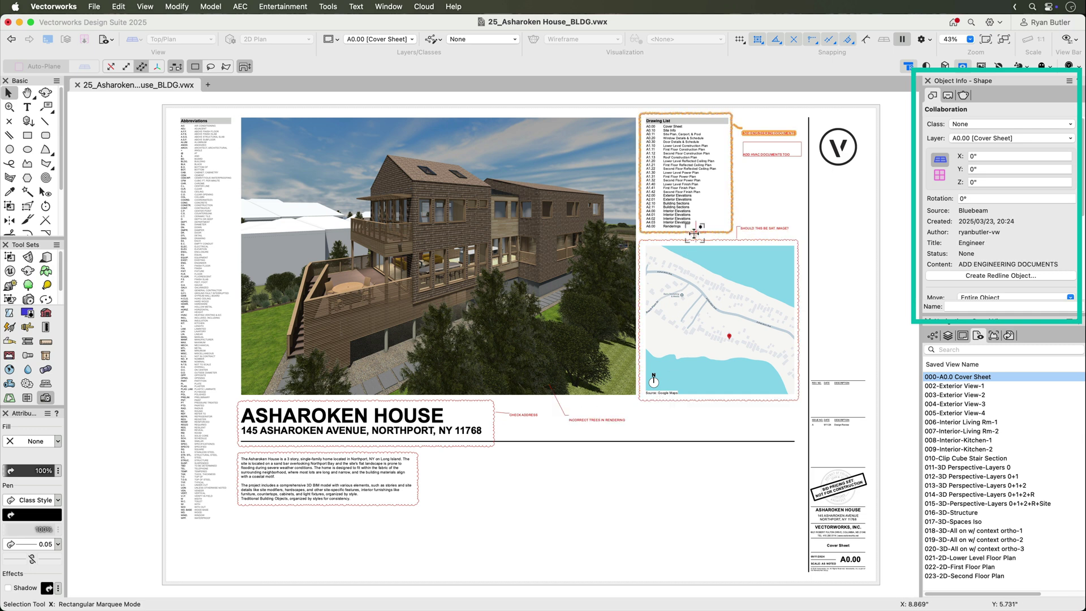
click(767, 154)
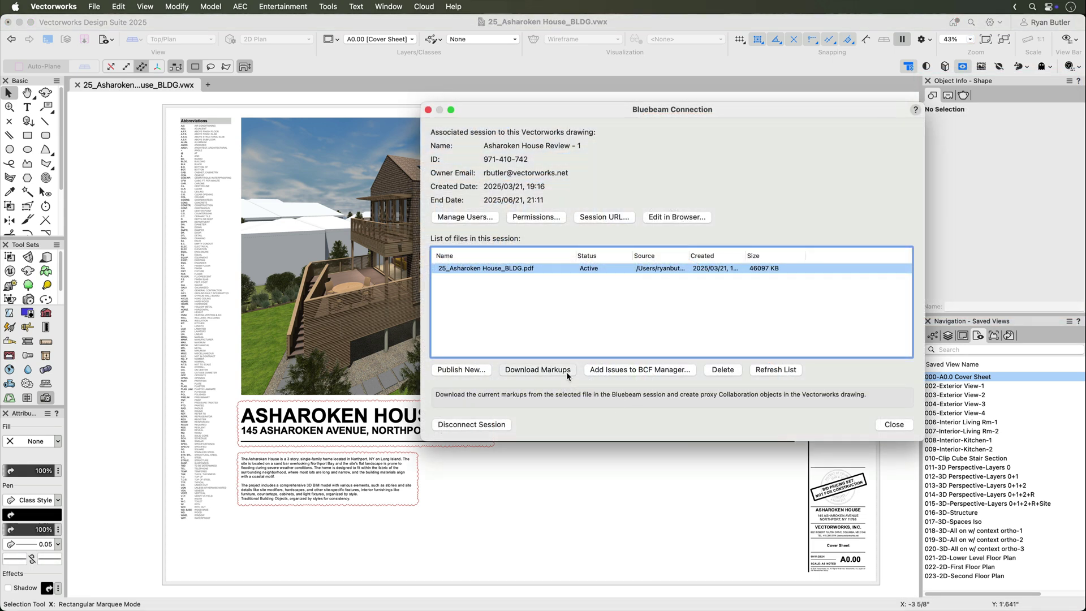
Re-download the Bluebeam markups, then check the INCORRECT TREES IN RENDERING and CHECK ADDRESS callouts for new comments
click(566, 370)
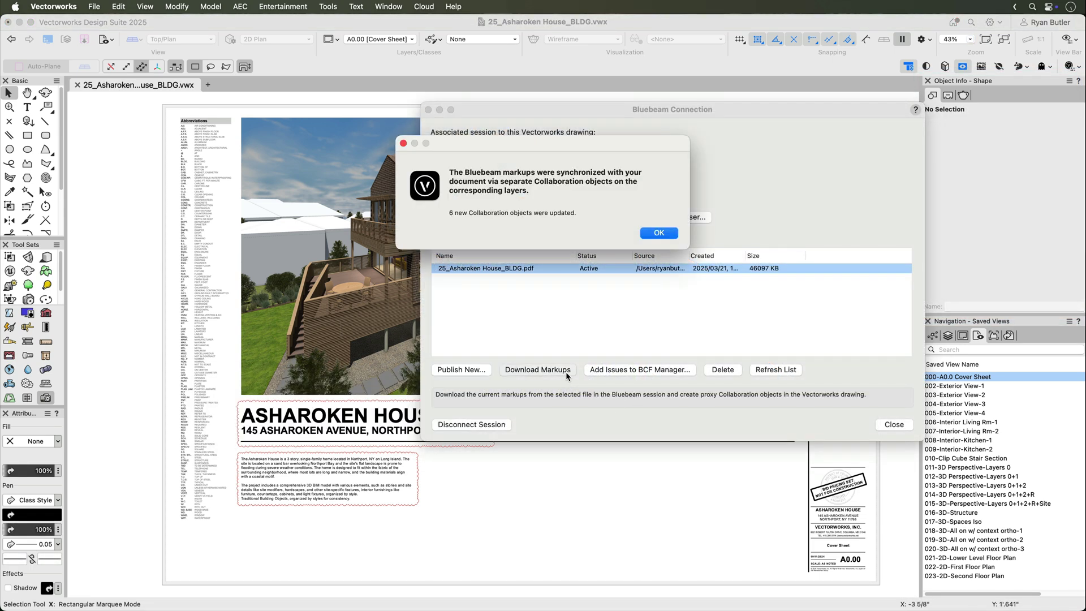
click(660, 232)
key(Escape)
click(800, 260)
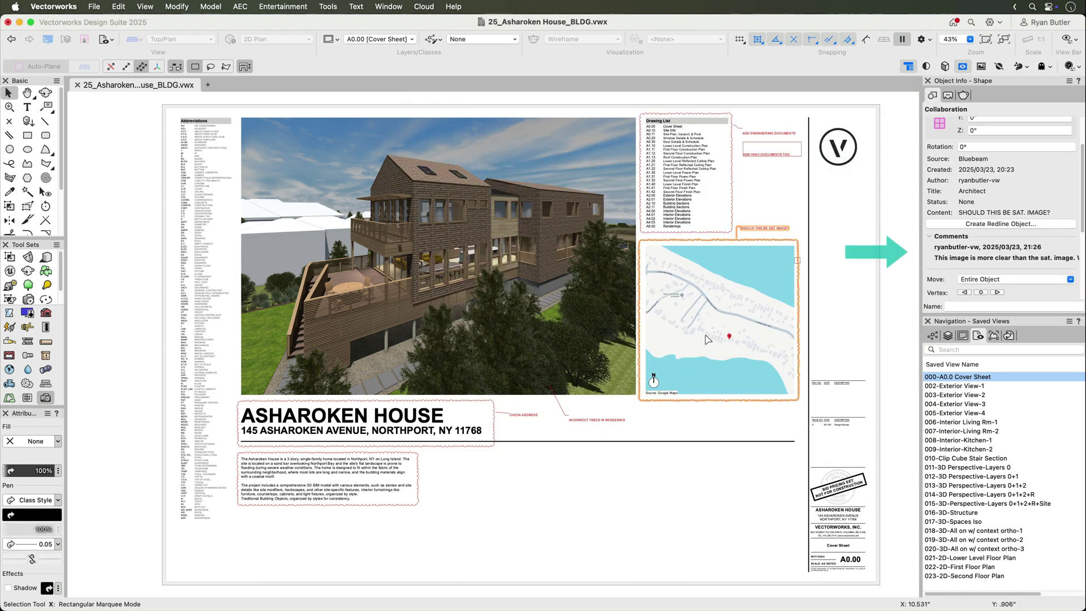
click(596, 419)
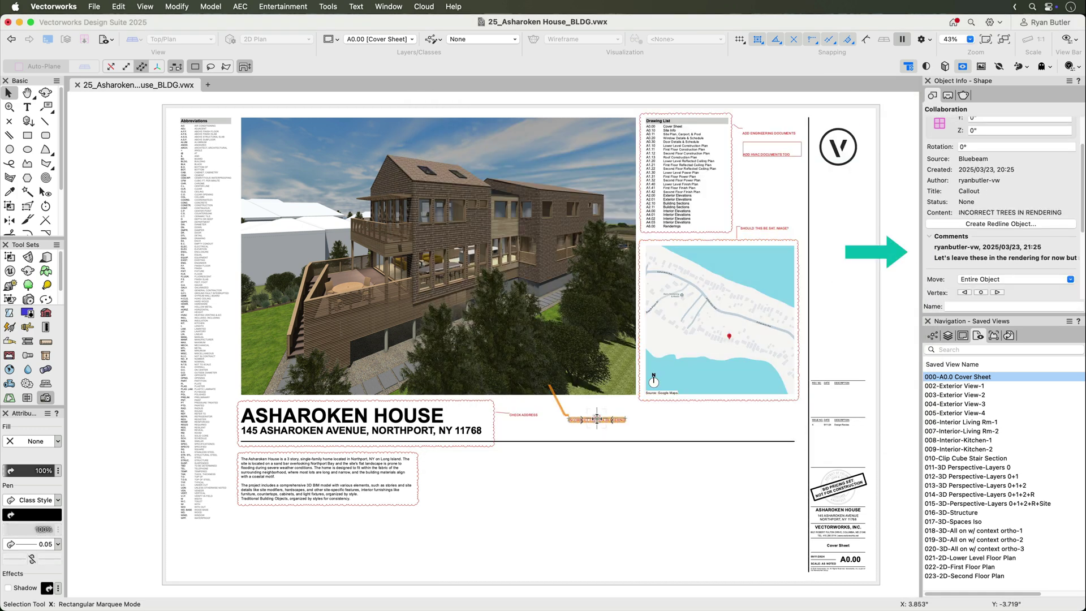
click(531, 414)
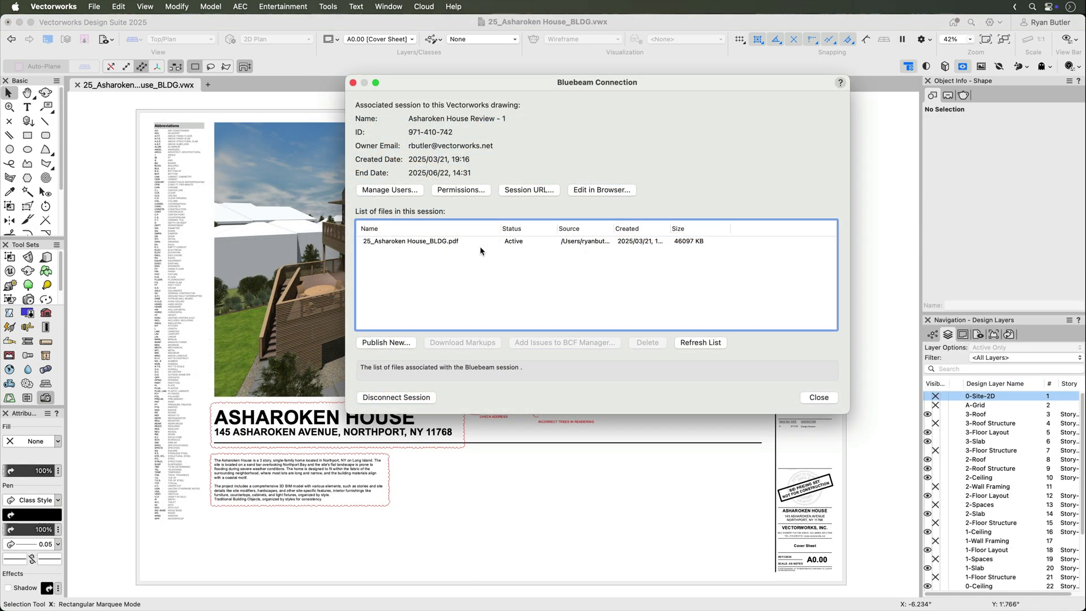
Import the published PDF's markups as BCF issues, marking the six existing markups for use
click(480, 242)
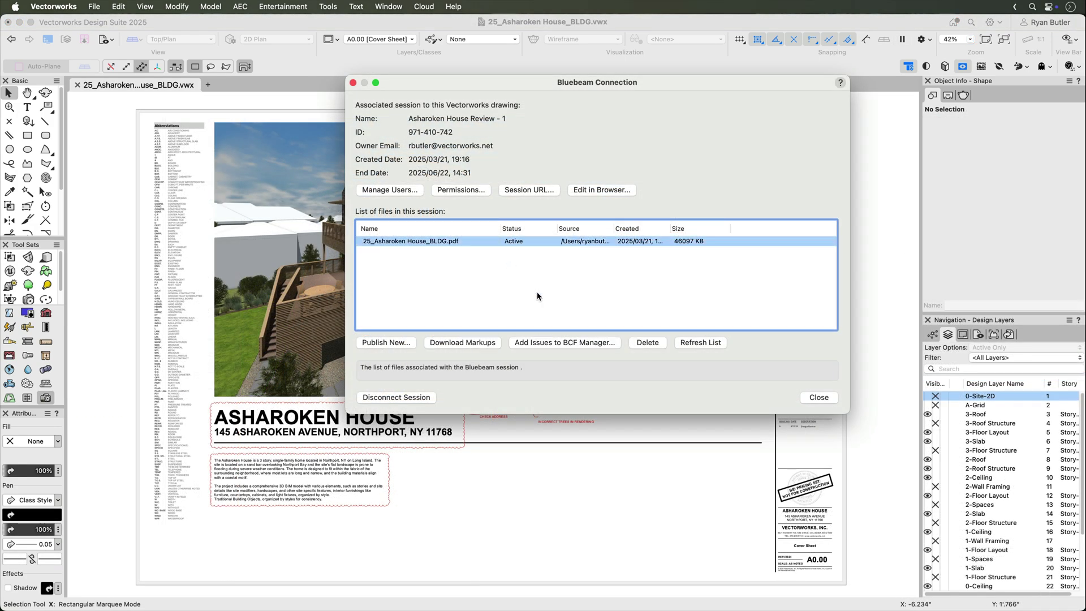
click(564, 346)
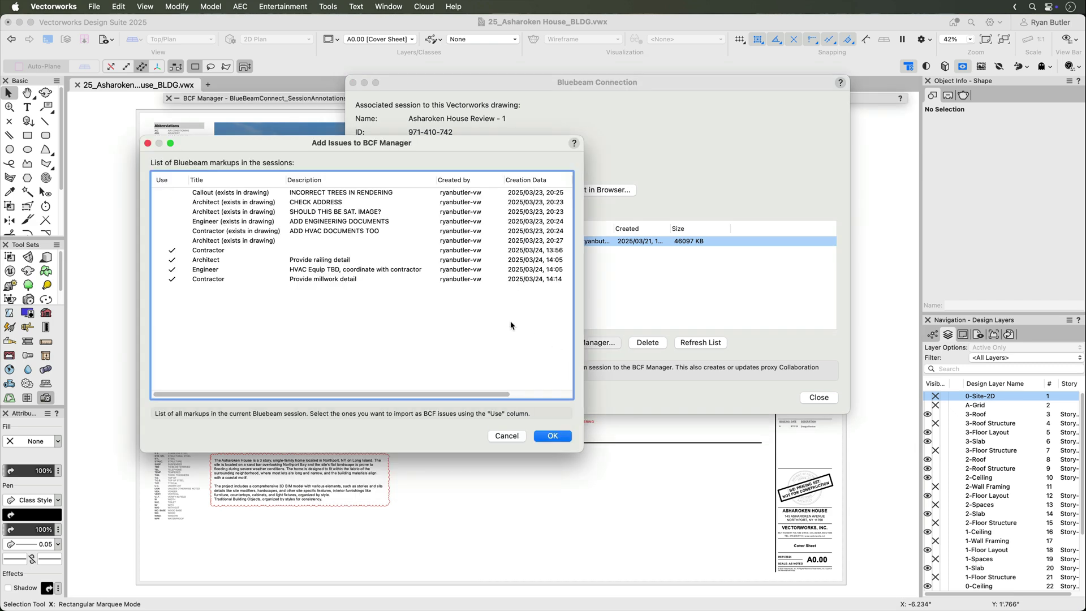
click(172, 244)
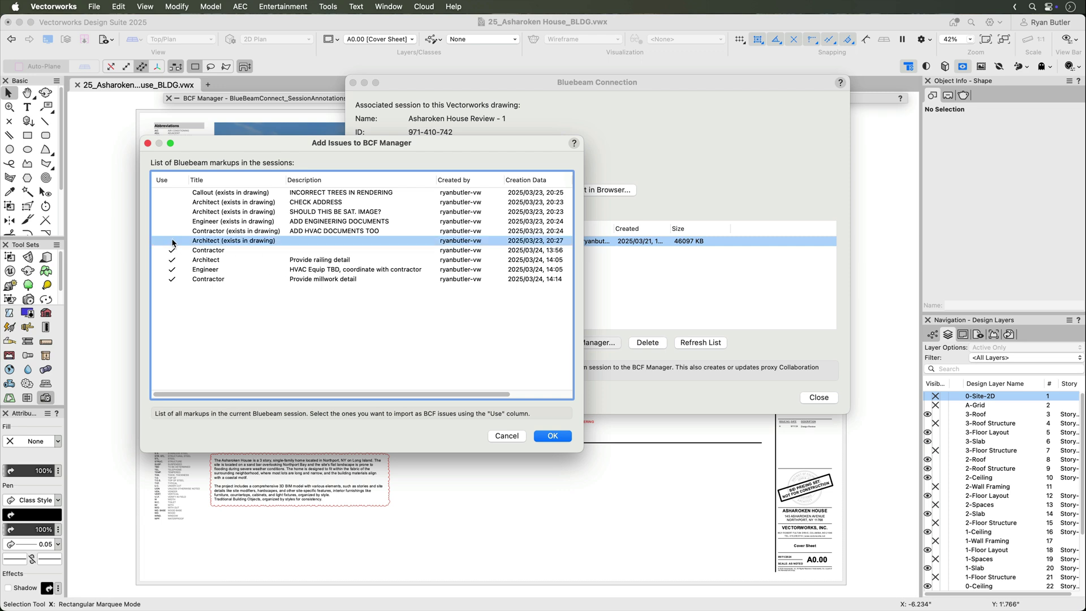
shift+click(182, 192)
click(176, 196)
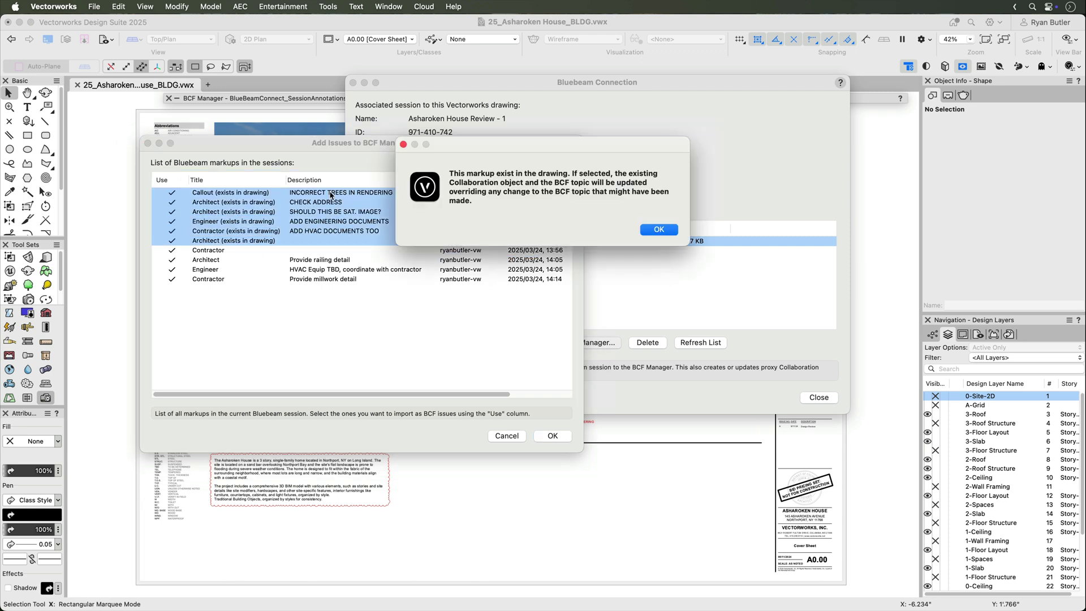
click(660, 229)
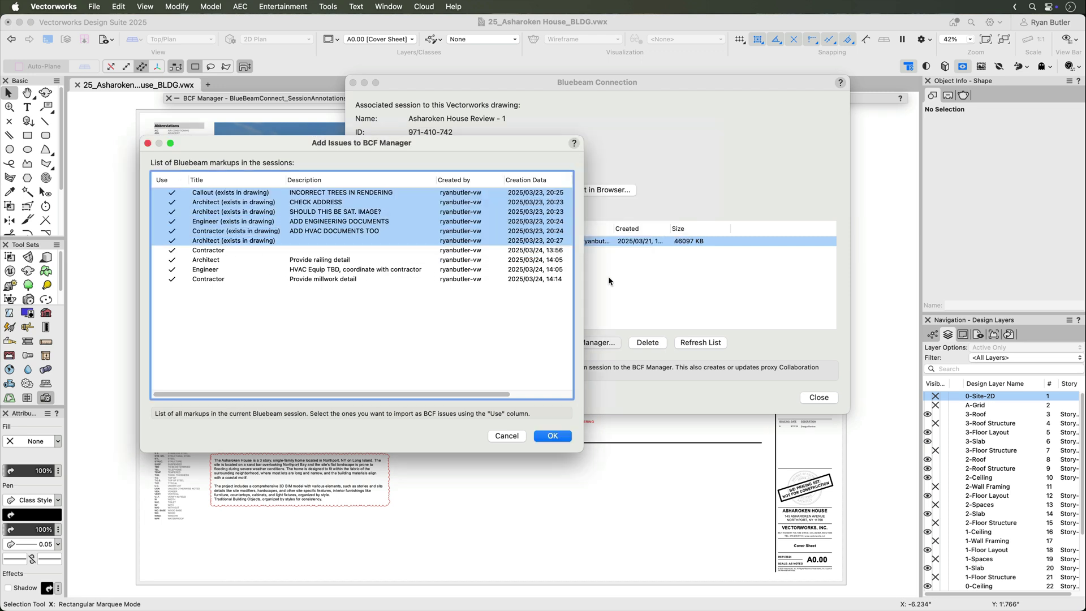
click(552, 436)
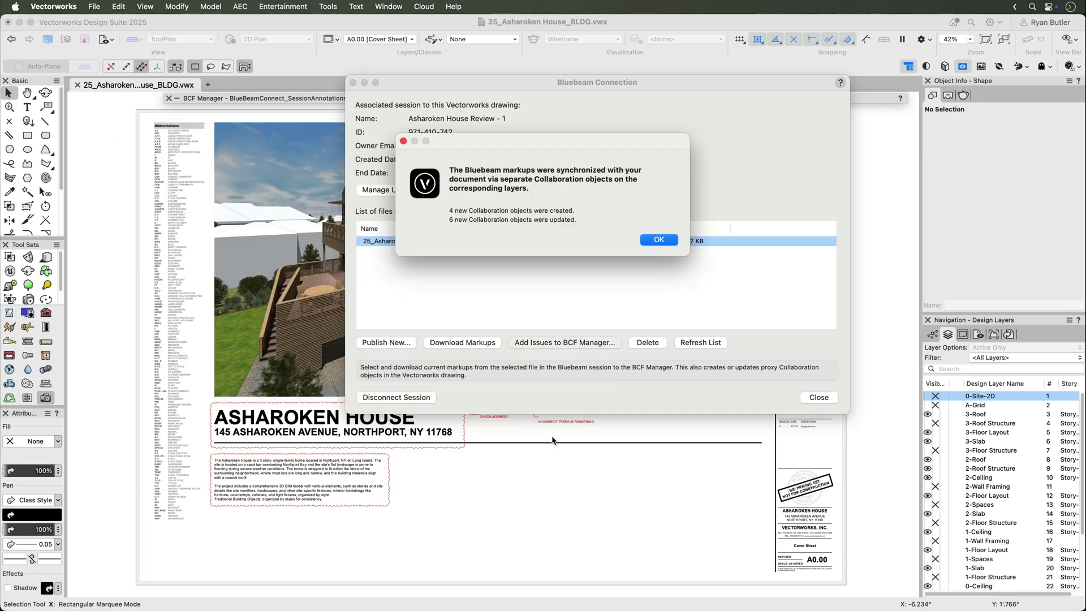
key(Return)
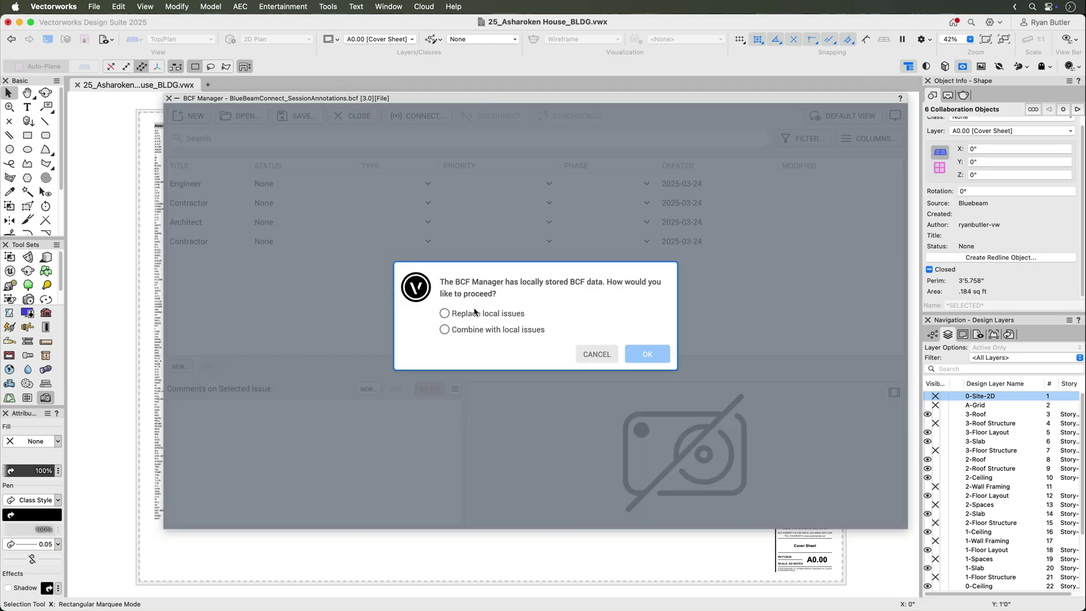
Replace the local BCF issues with the imported ones and select the Engineer issue
click(474, 313)
click(637, 353)
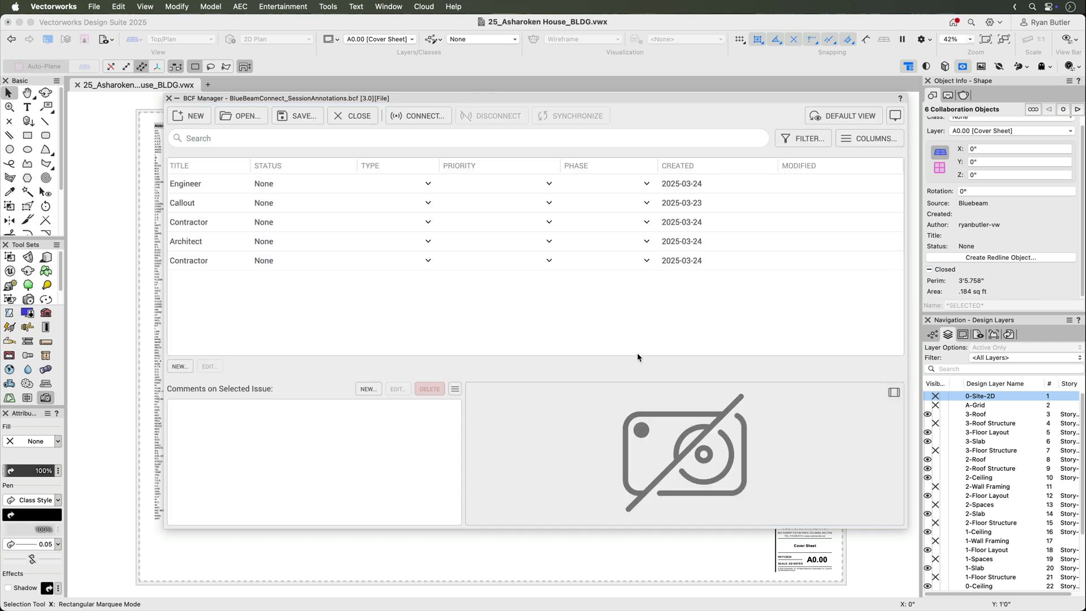
click(249, 185)
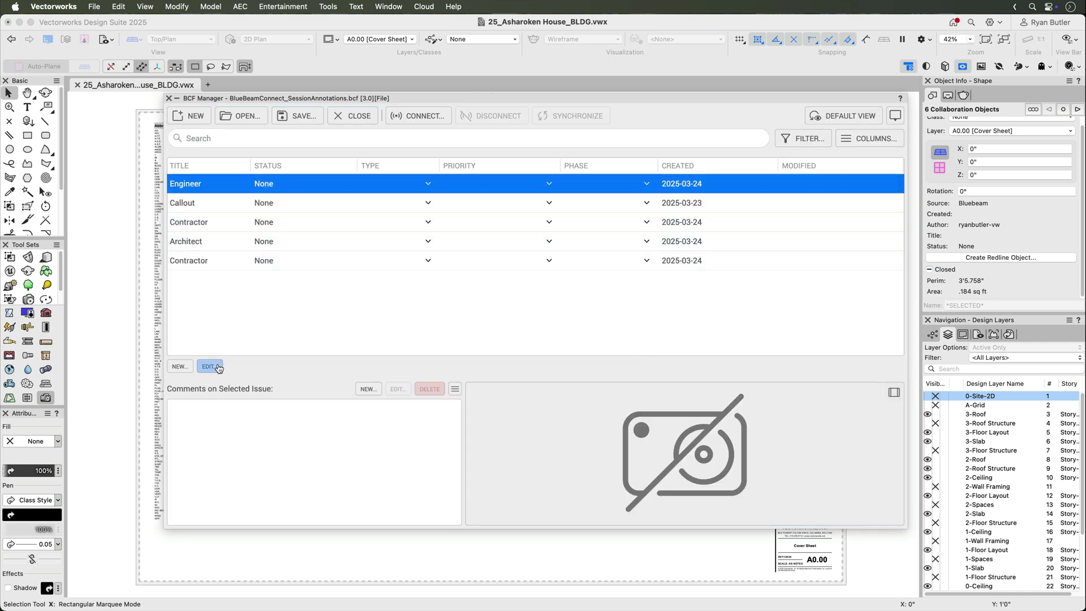
Edit the Engineer issue: status None, type Issue, priority Normal, phase Construction, Mechanical label
click(219, 367)
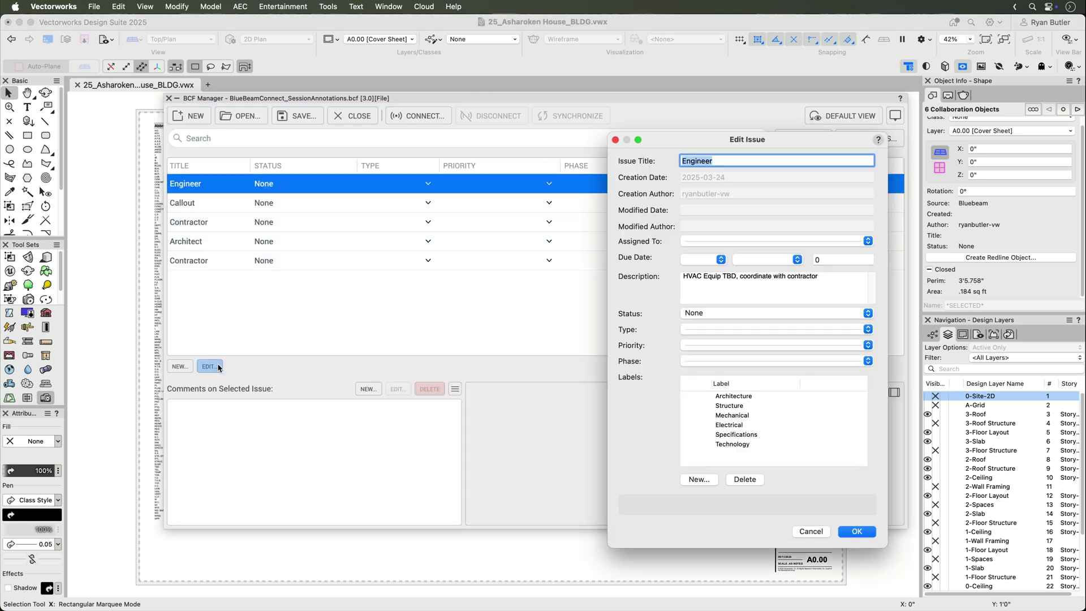
click(698, 315)
click(697, 312)
click(698, 328)
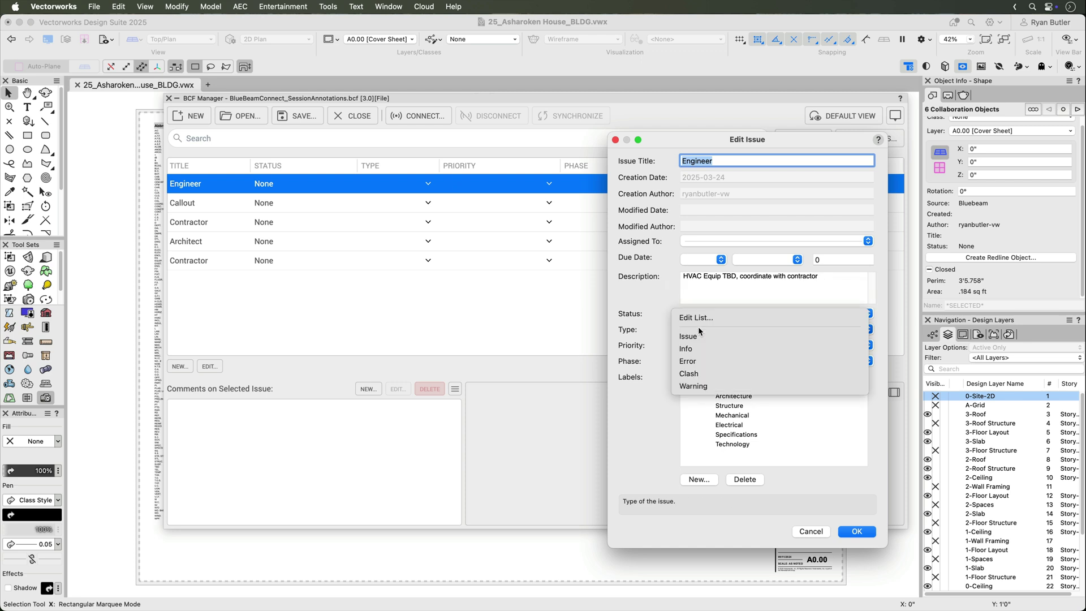
click(698, 335)
click(699, 346)
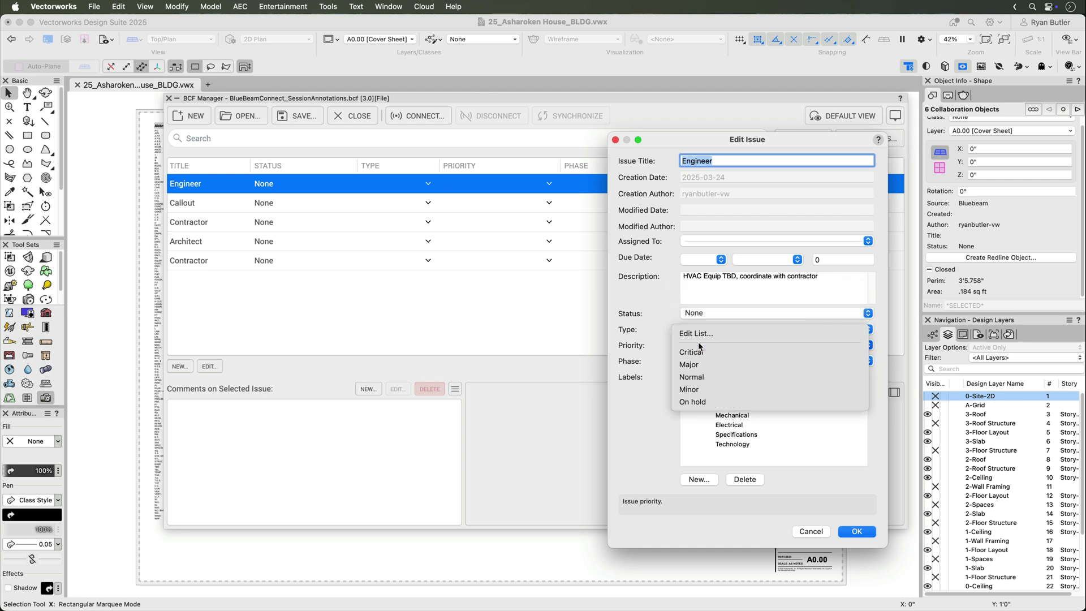
click(736, 376)
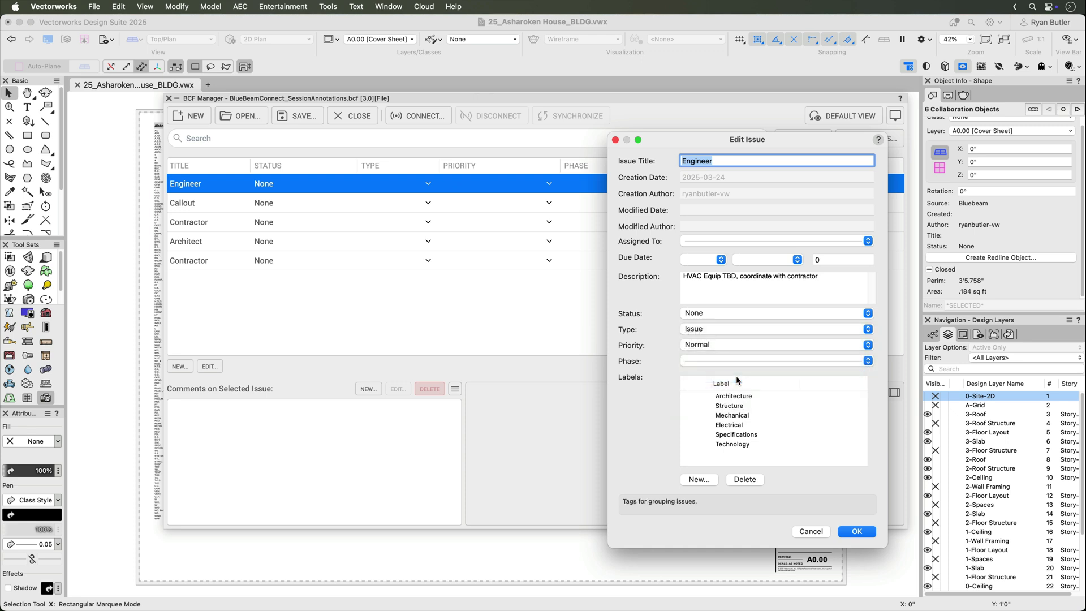
click(736, 361)
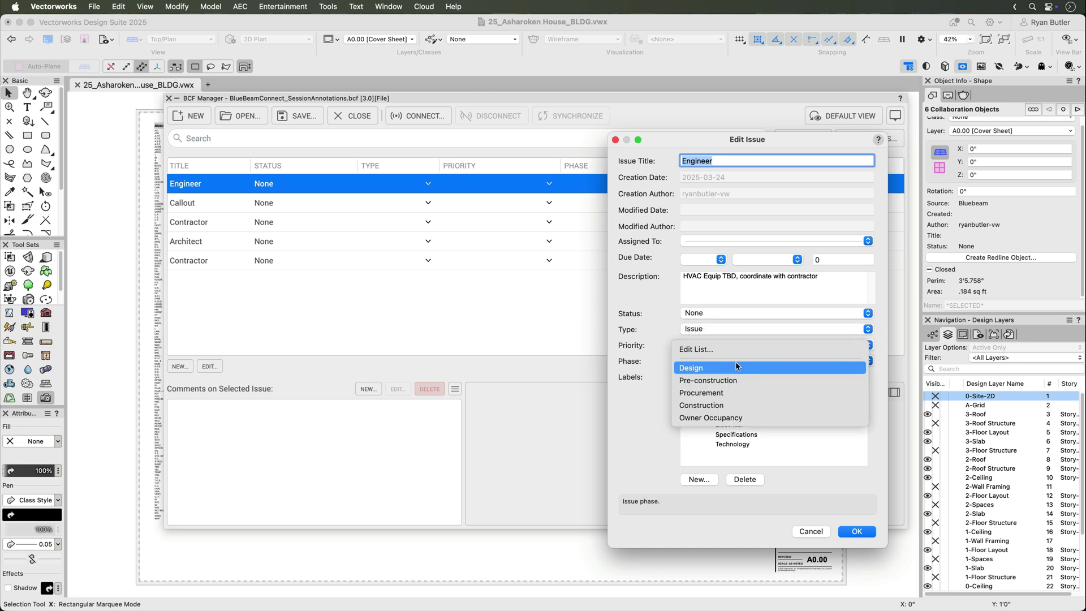
click(741, 401)
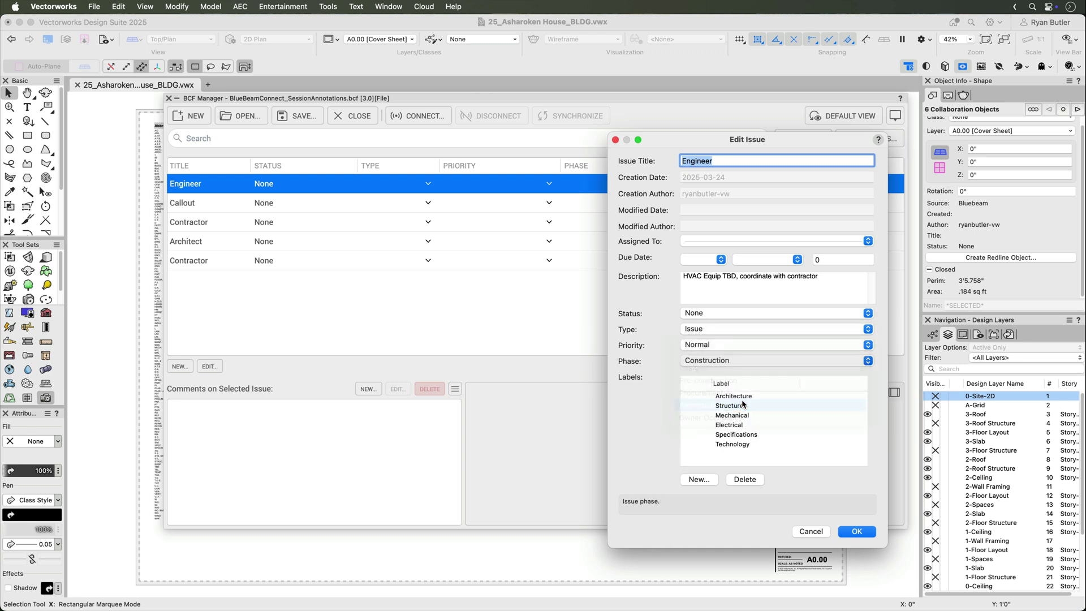
click(698, 416)
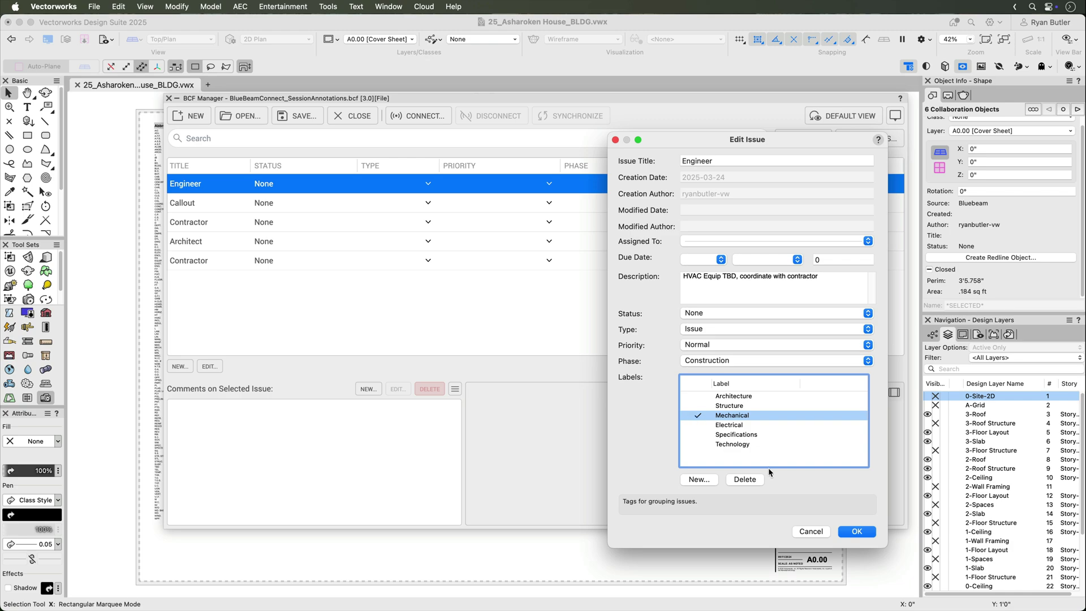
Save the Engineer issue's Issue, Normal, Construction and Mechanical settings
click(854, 532)
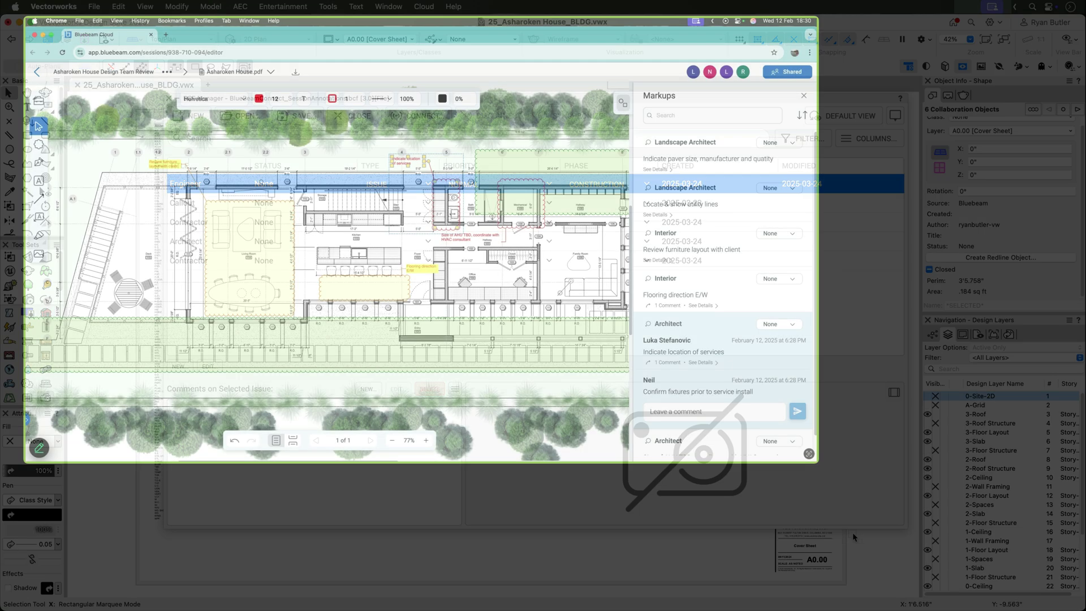